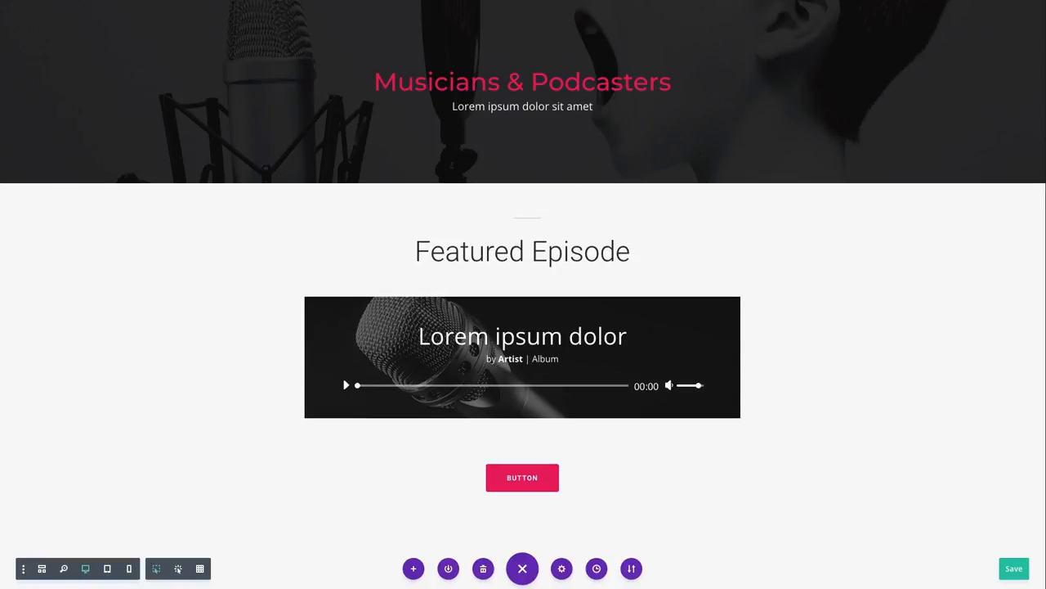
- Delete the existing audio module under the Featured Episode heading and insert a new Audio module in its row
mouse_move(571, 345)
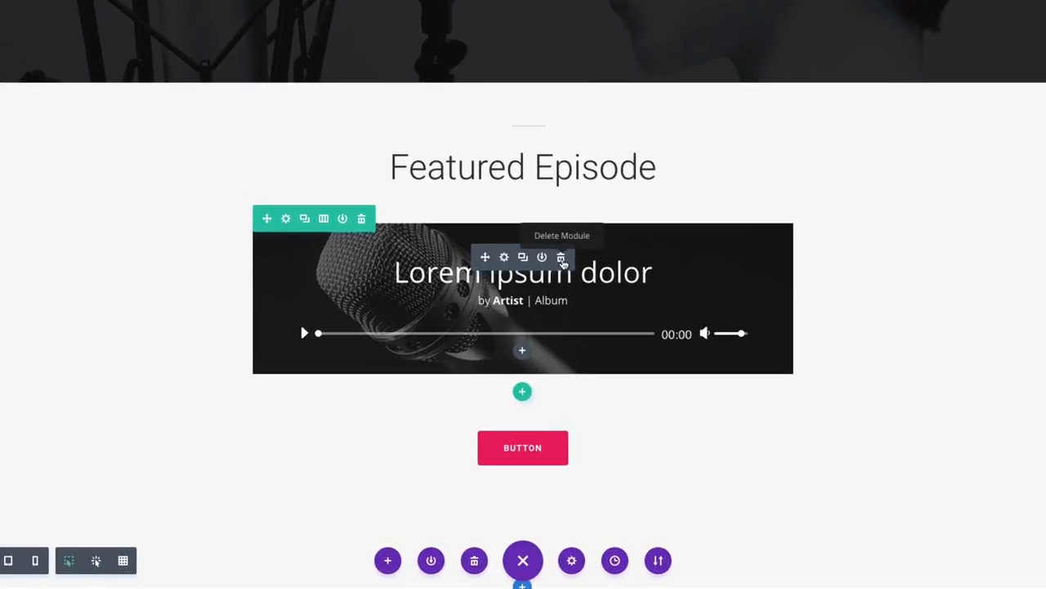
left_click(562, 259)
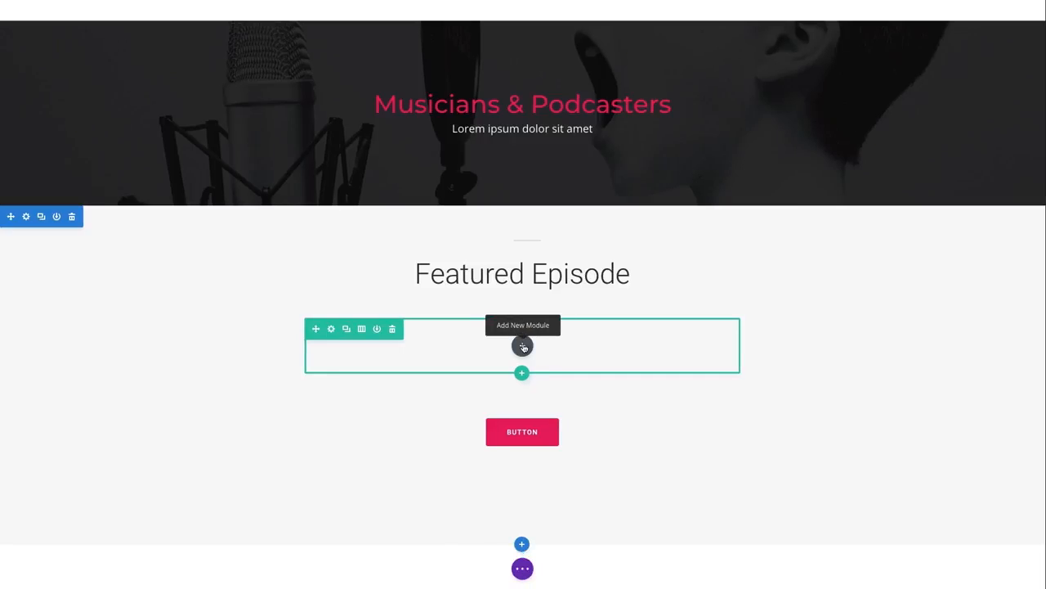
left_click(523, 346)
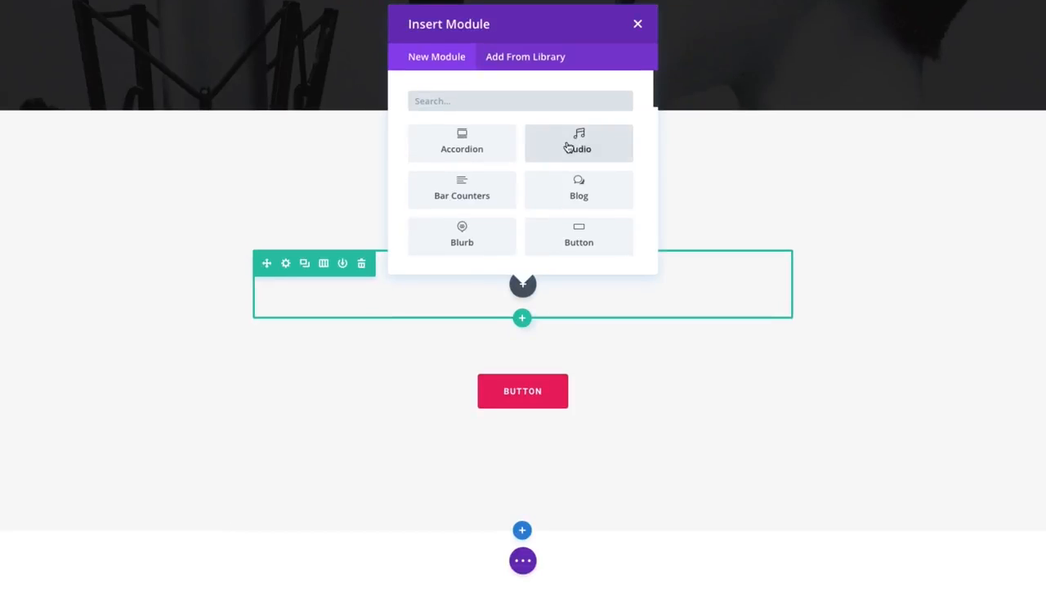
left_click(569, 146)
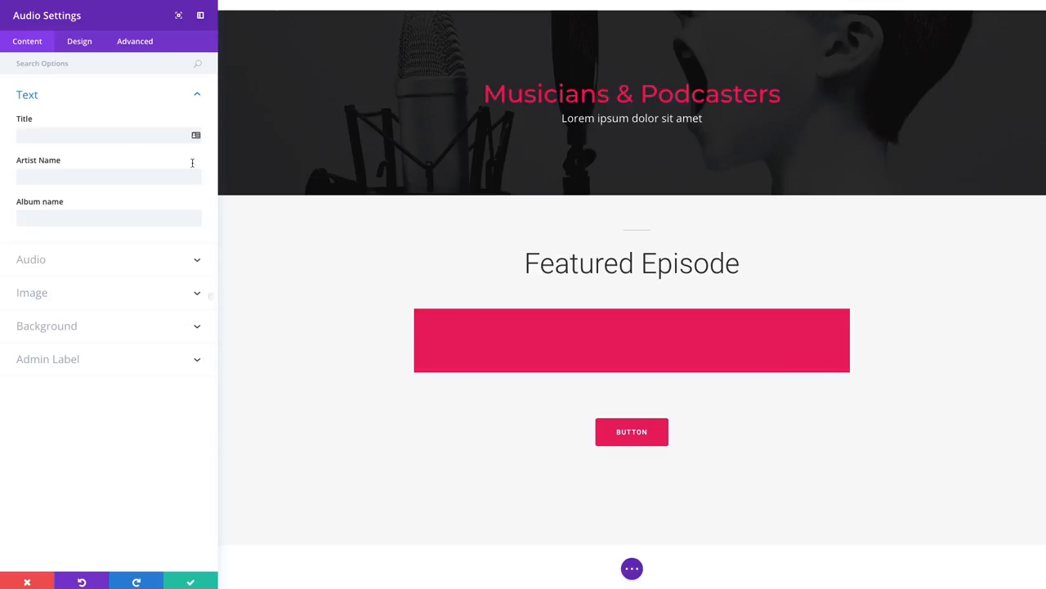
- Set the new audio module's title to "Lorem ipsum dolor"
left_click(94, 136)
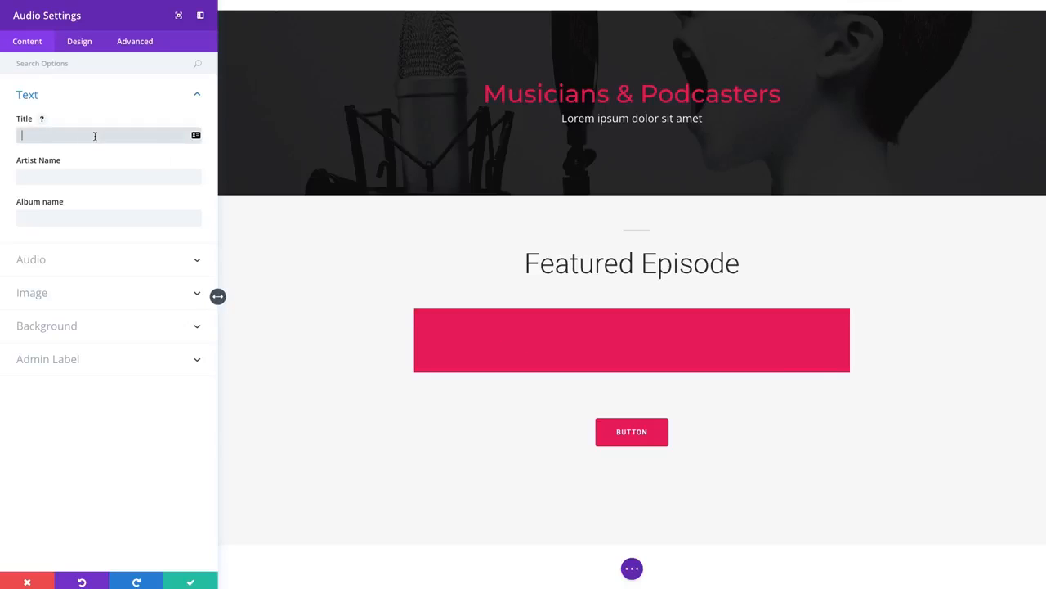
key("super+Tab")
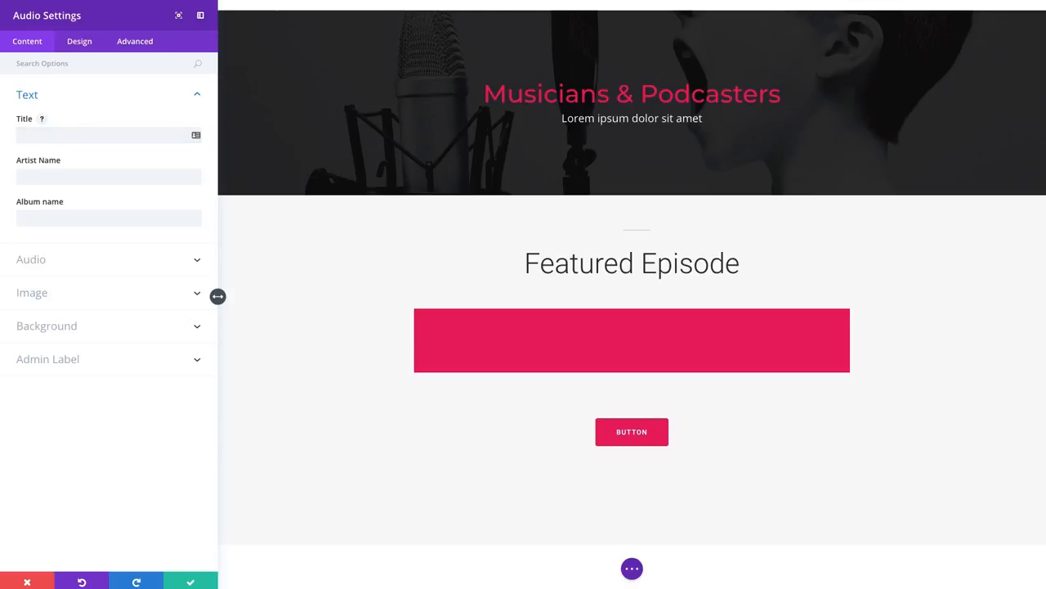
left_click(114, 140)
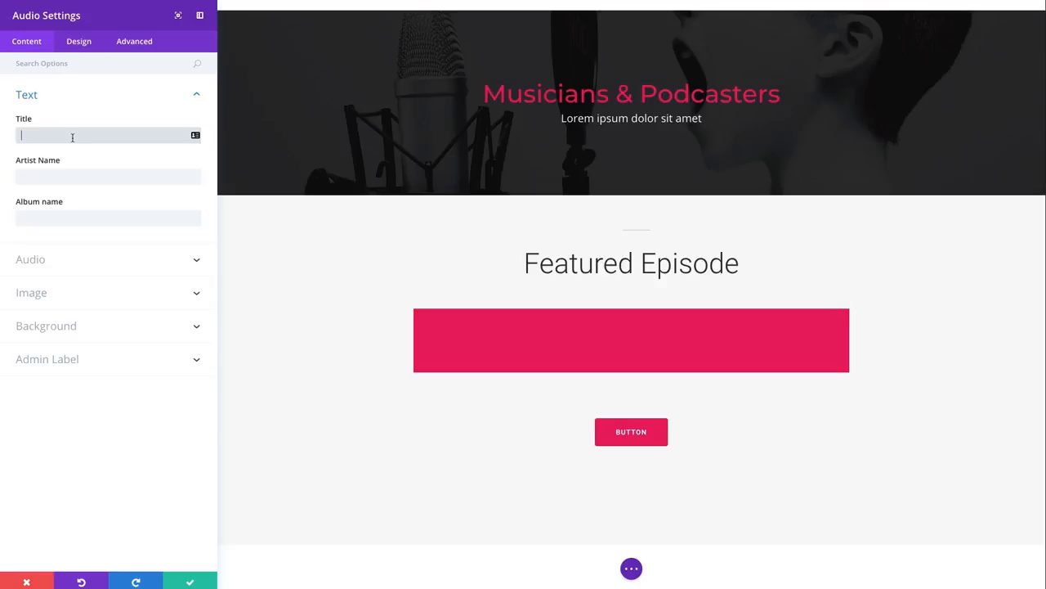
type("Lorem ipsum dolor")
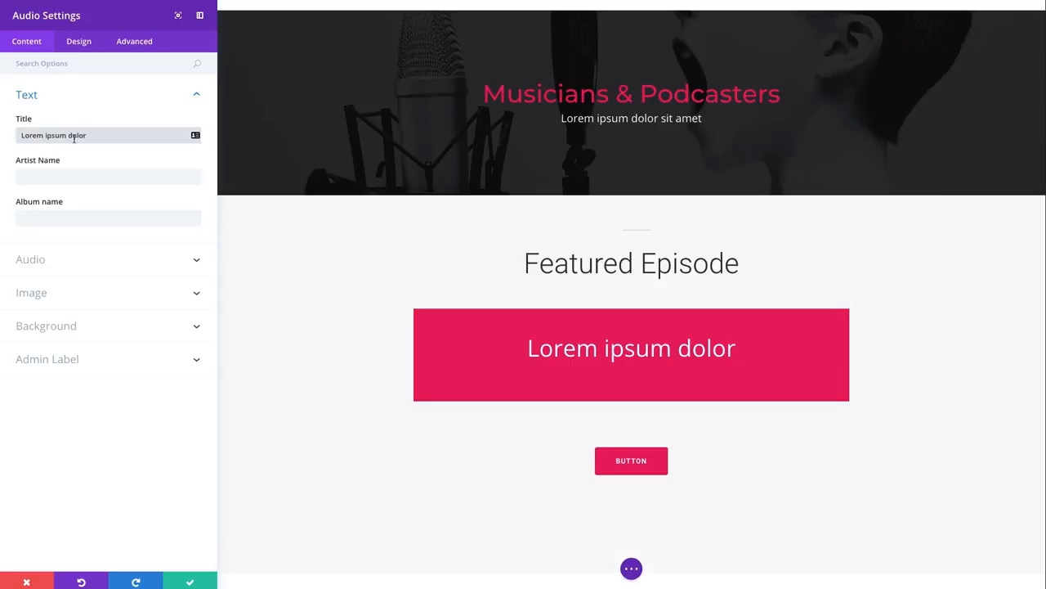
- Set the audio module's artist name to "Artist" and its album name to "Album"
left_click(102, 178)
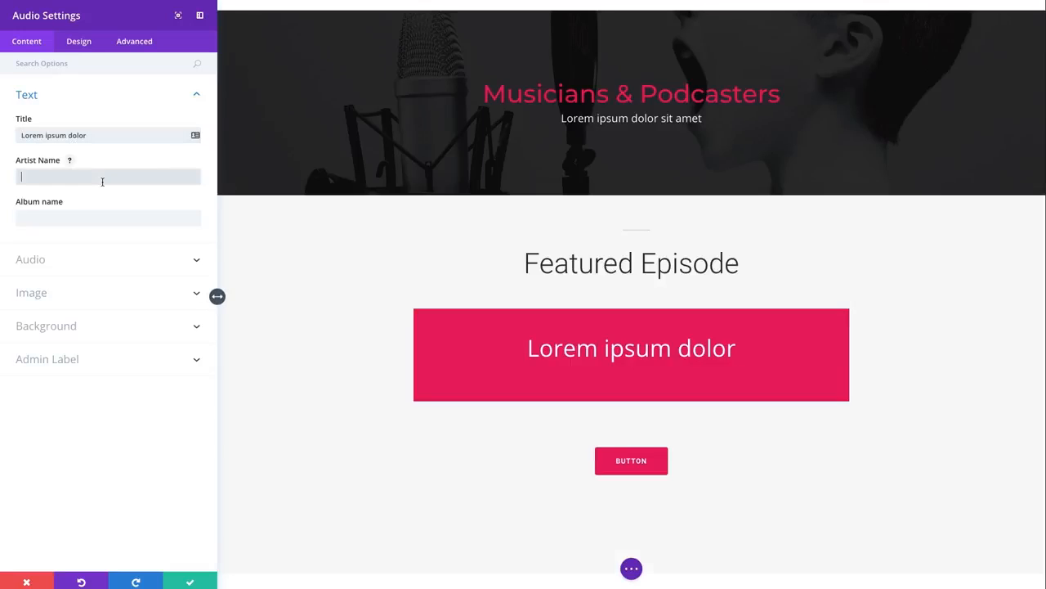
type("ARTIS")
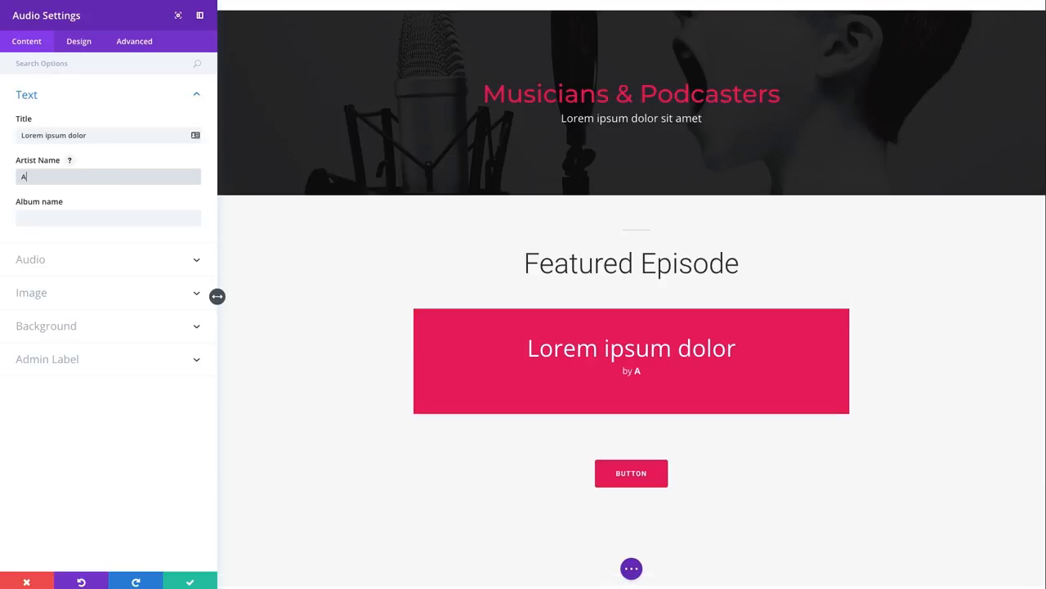
key("BackSpace")
key("BackSpace")
key("BackSpace")
key("BackSpace")
type("rtist")
left_click(49, 217)
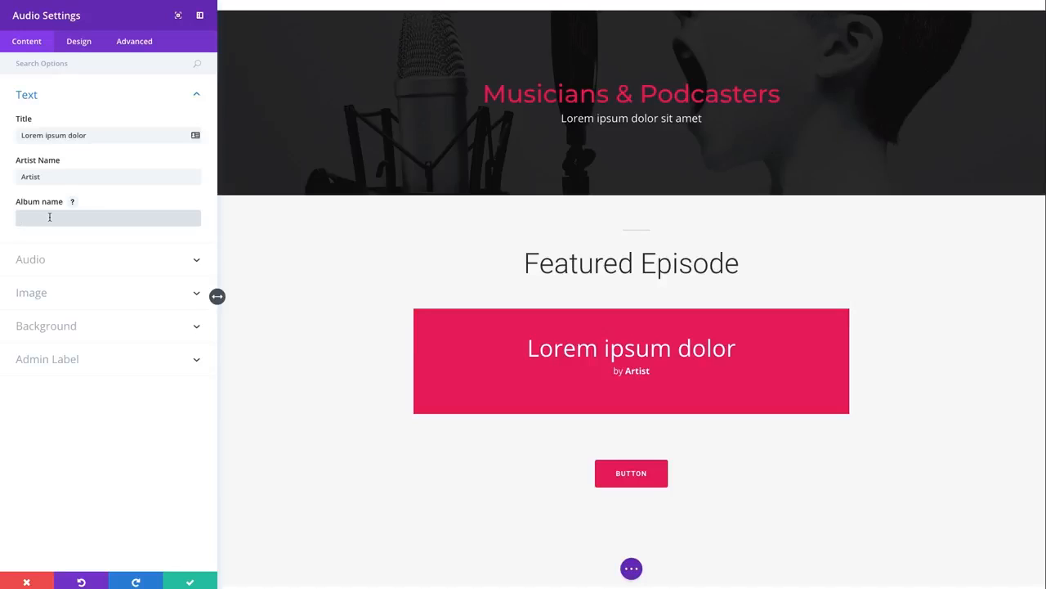
type("Album")
left_click(103, 239)
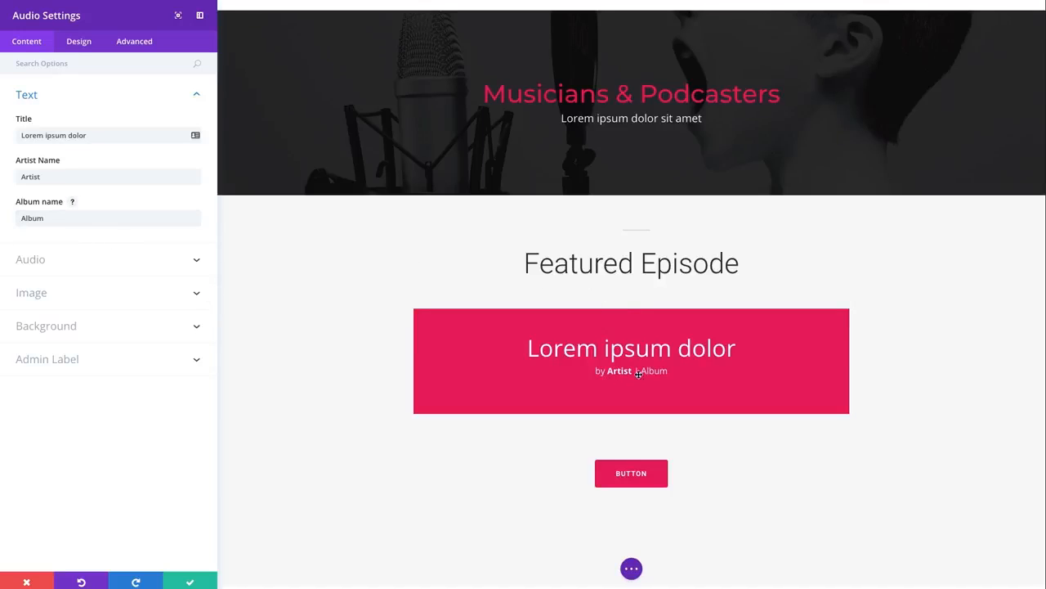
- Assign recording.mp3 from the media library as the module's audio file
left_click(69, 263)
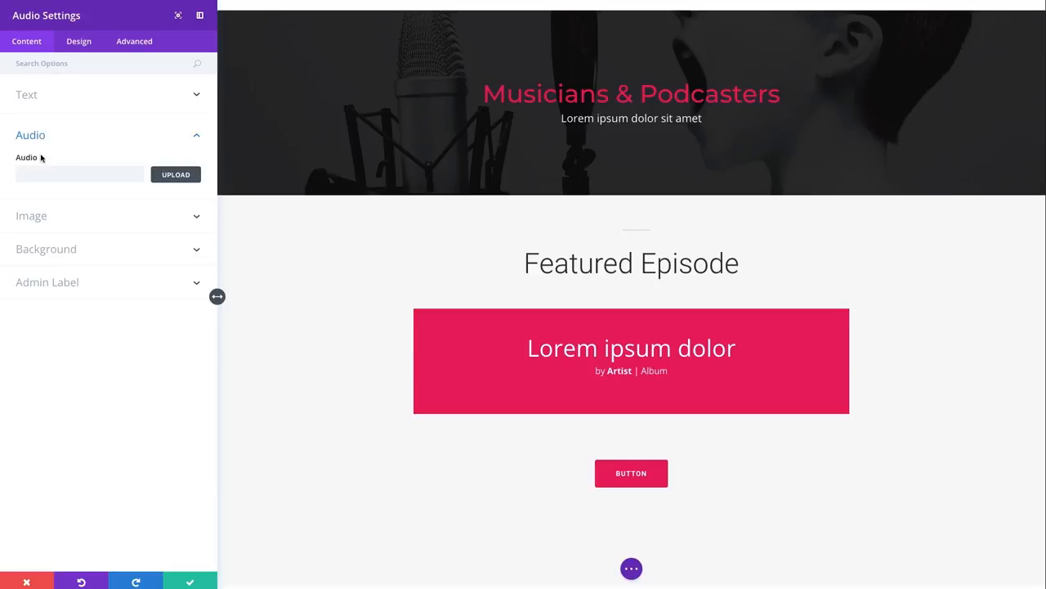
left_click(175, 176)
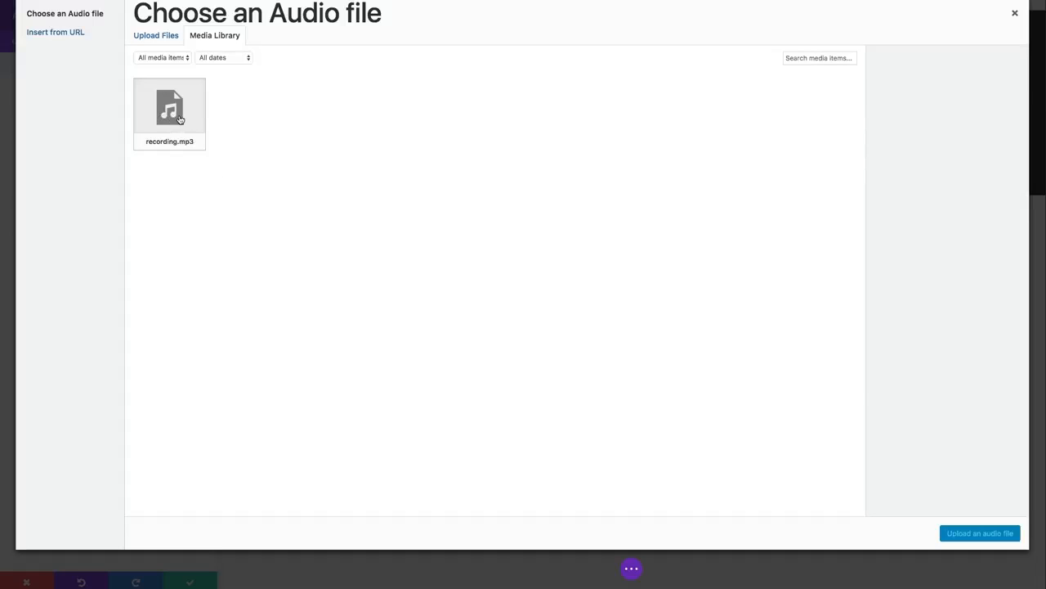
left_click(184, 120)
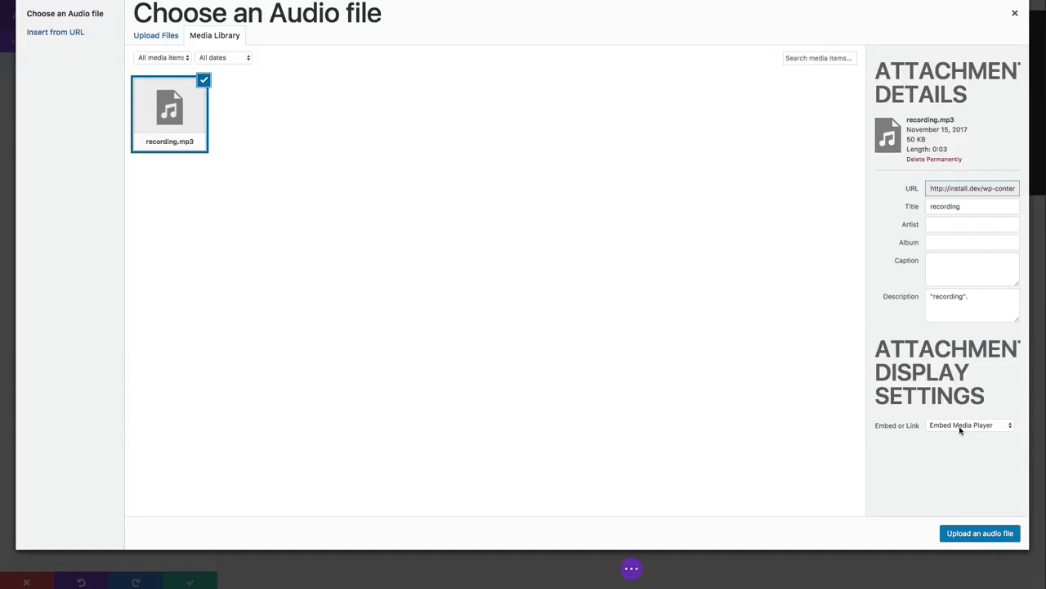
left_click(973, 536)
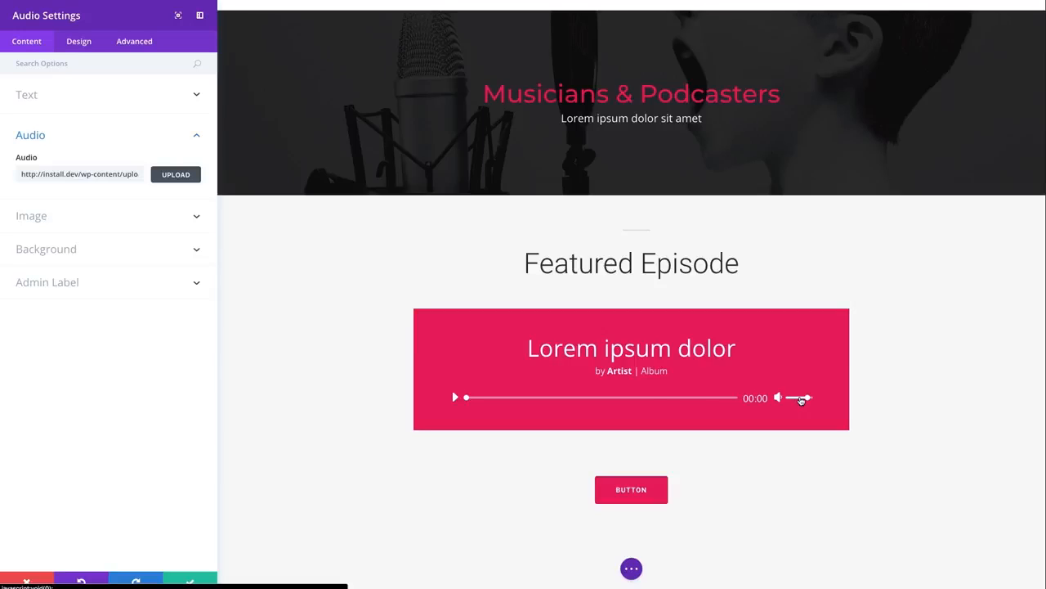
- Use the media library photo of a person facing a studio microphone as the audio module's cover art
left_click(161, 221)
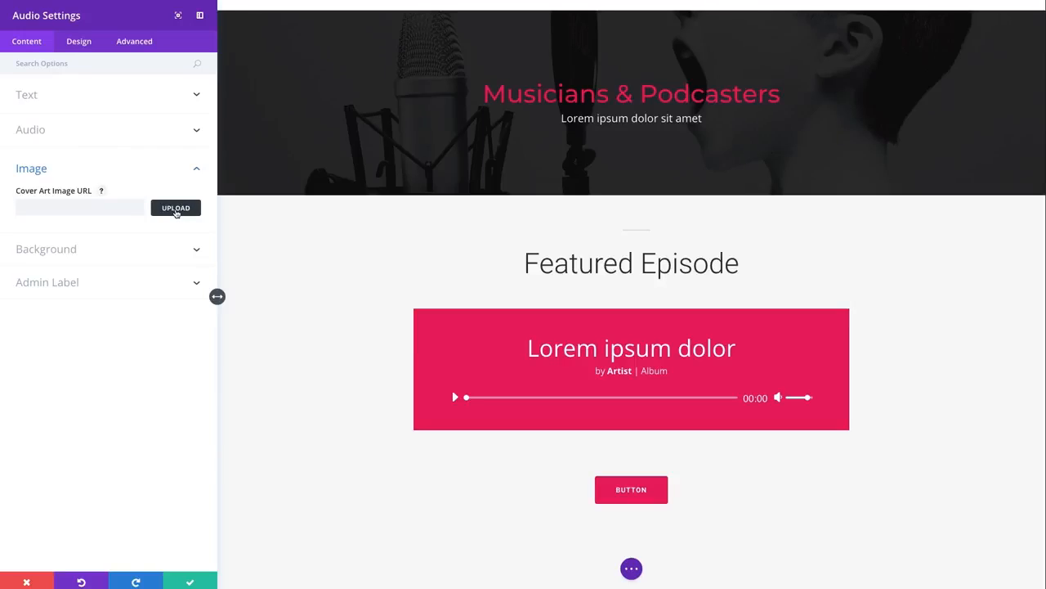
left_click(176, 210)
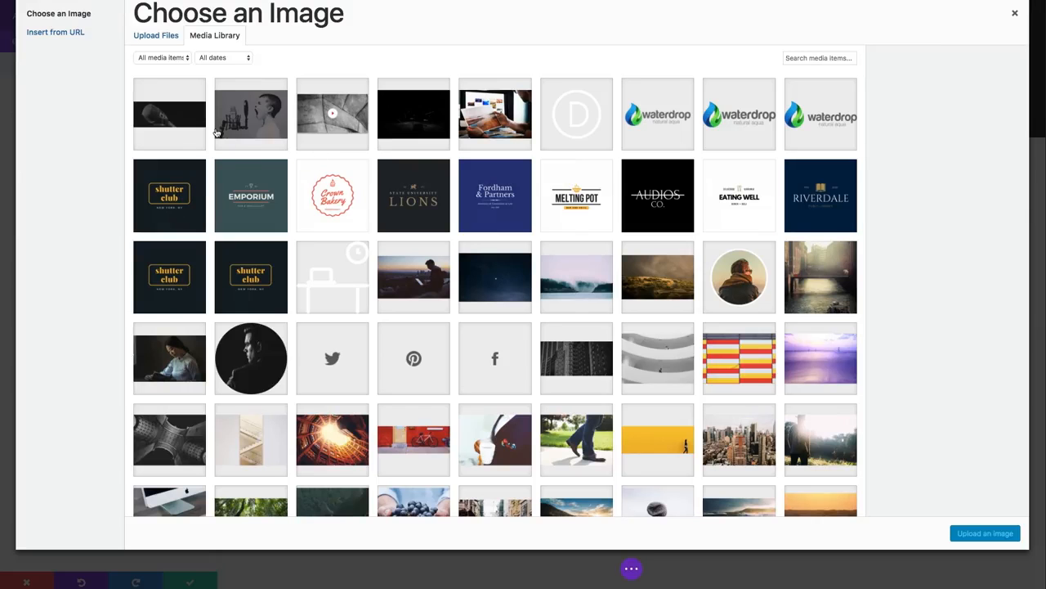
left_click(245, 129)
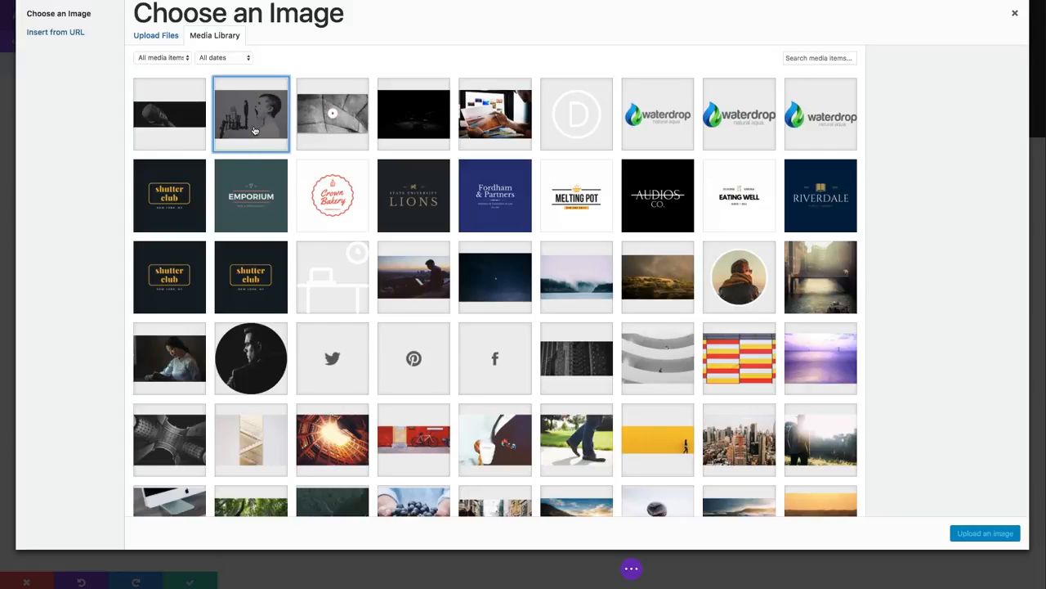
left_click(983, 533)
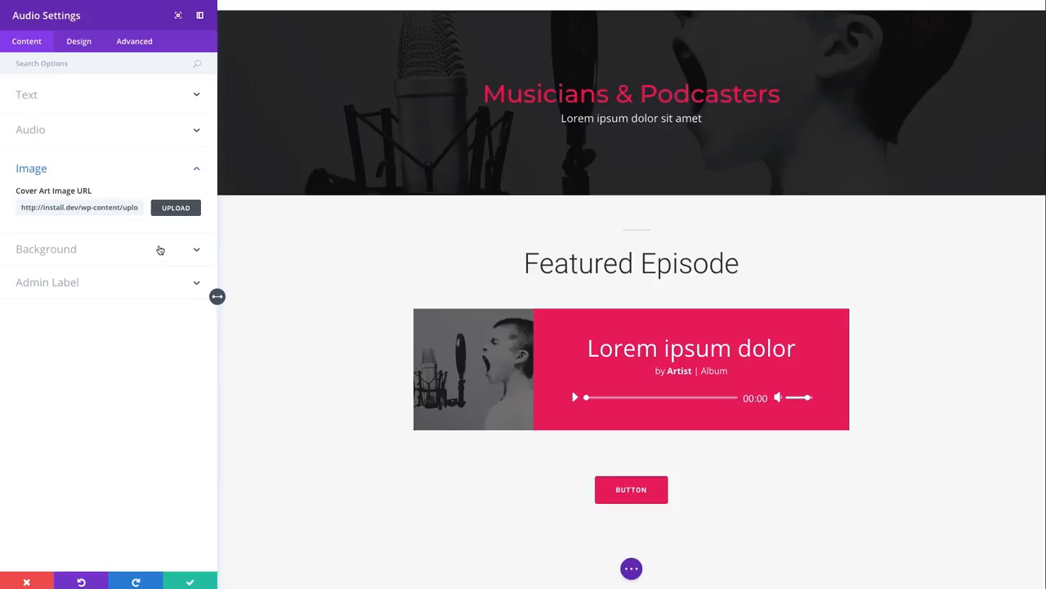
- Clear the cover art image URL from the audio module
left_click(123, 209)
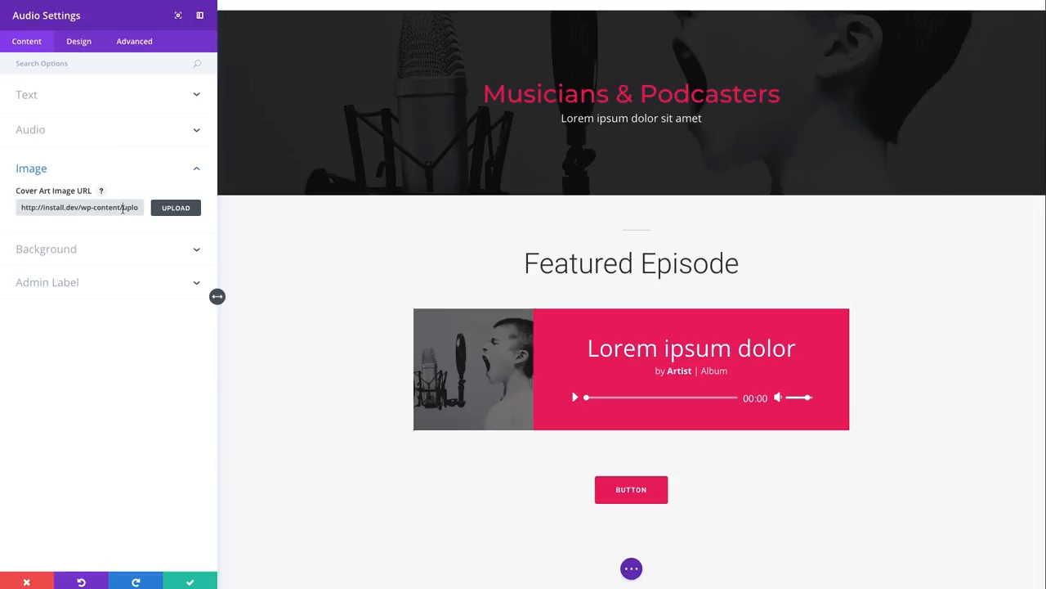
key("ctrl+a")
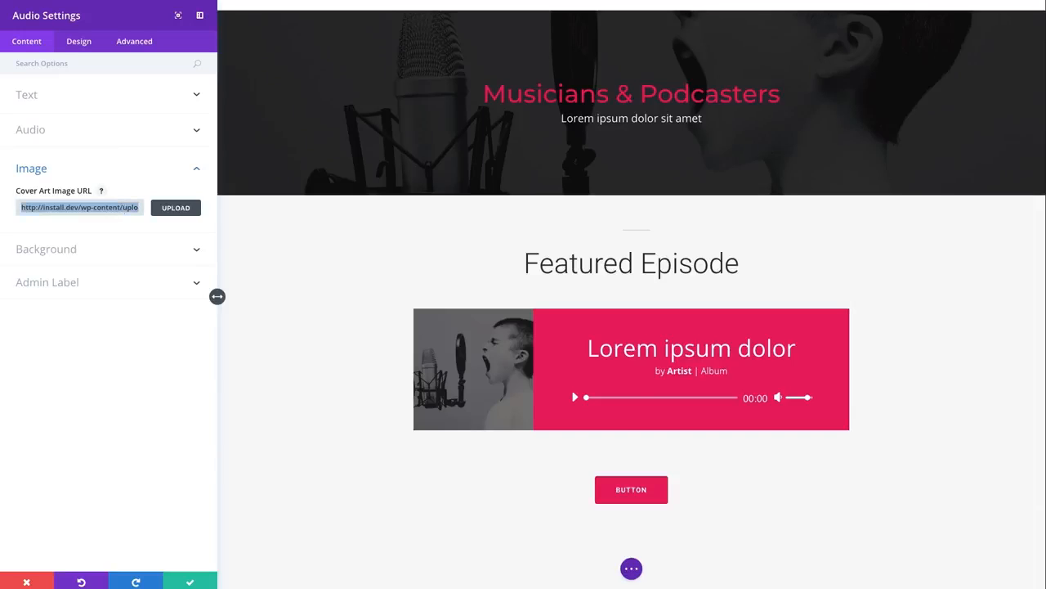
key("BackSpace")
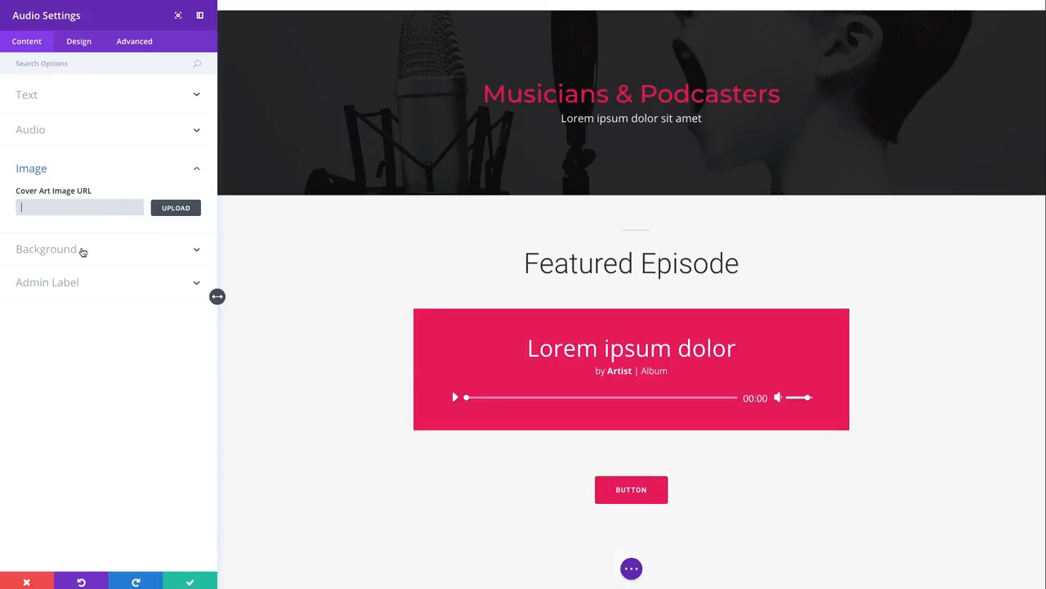
- Set black-mic-small.jpg from the media library as the audio module's background image
left_click(82, 251)
mouse_move(86, 265)
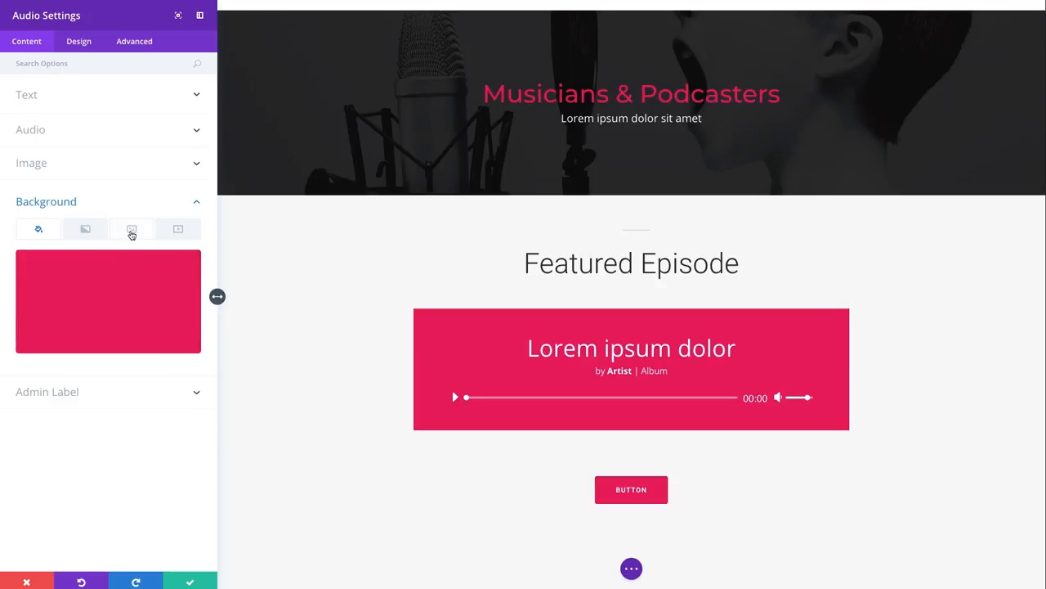
left_click(132, 231)
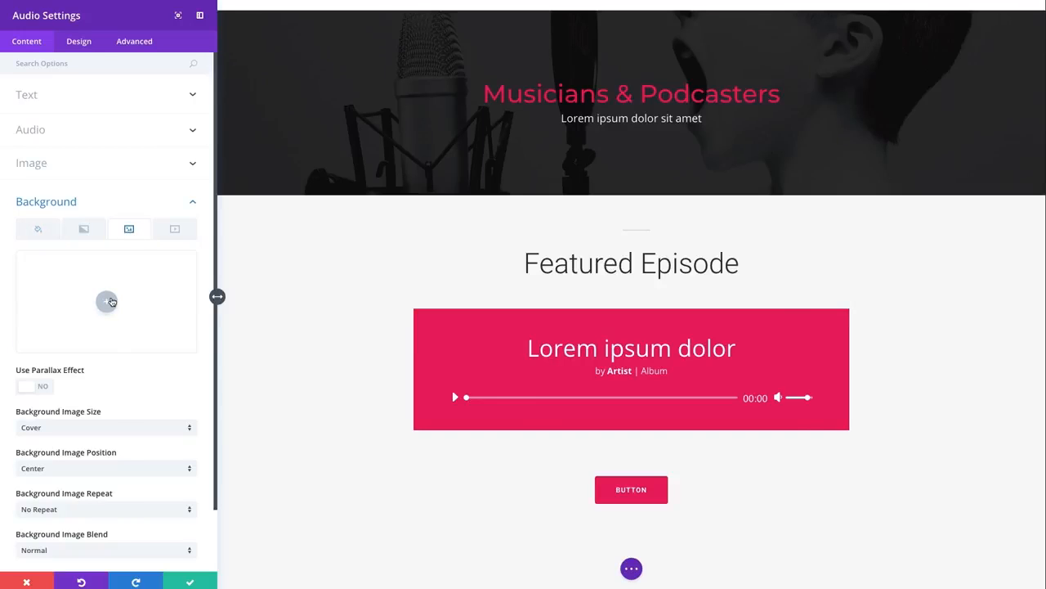
left_click(107, 301)
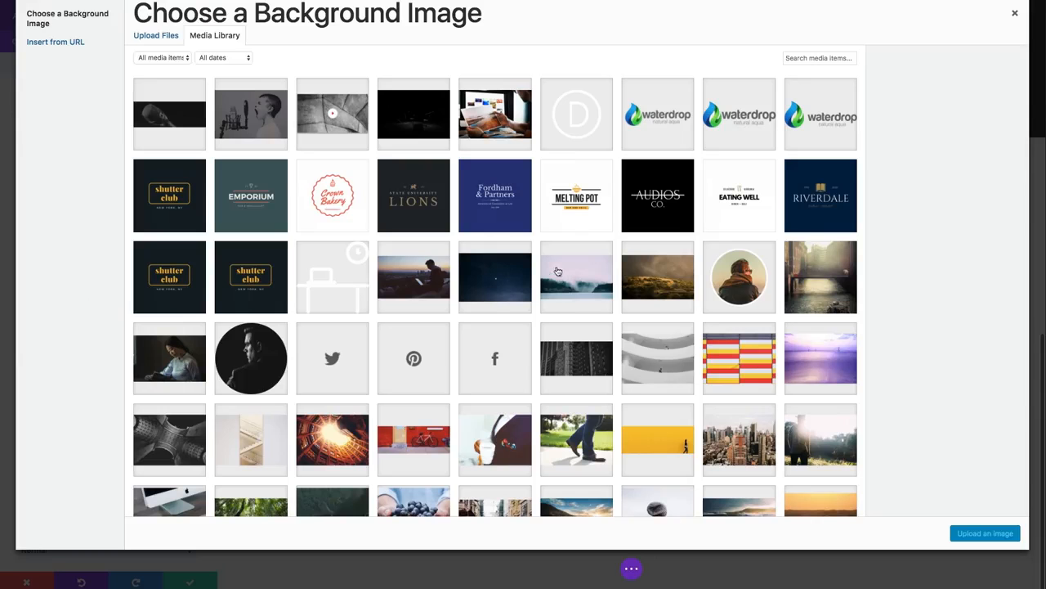
left_click(172, 121)
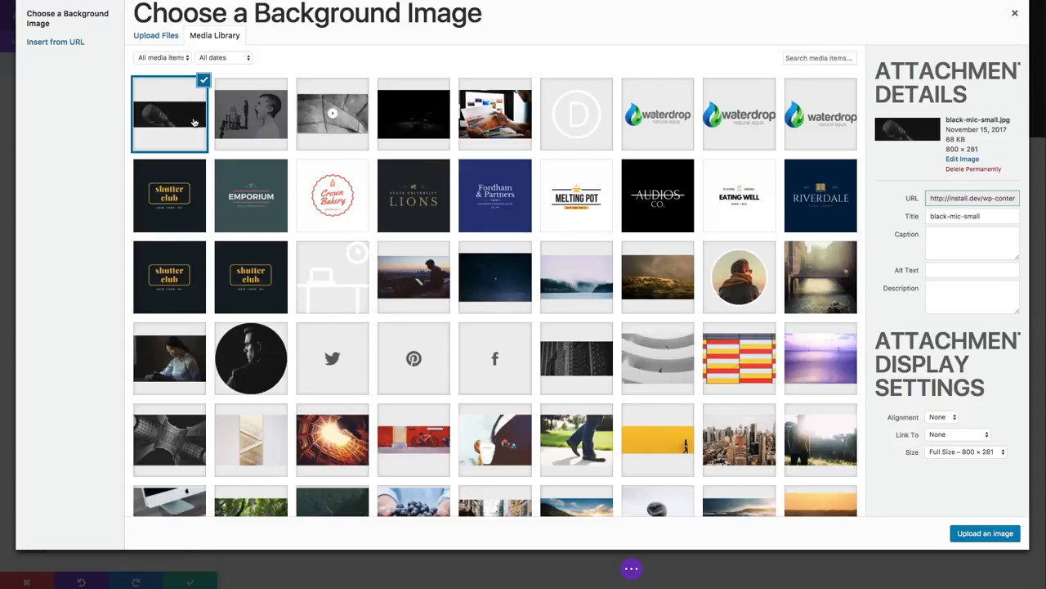
left_click(980, 534)
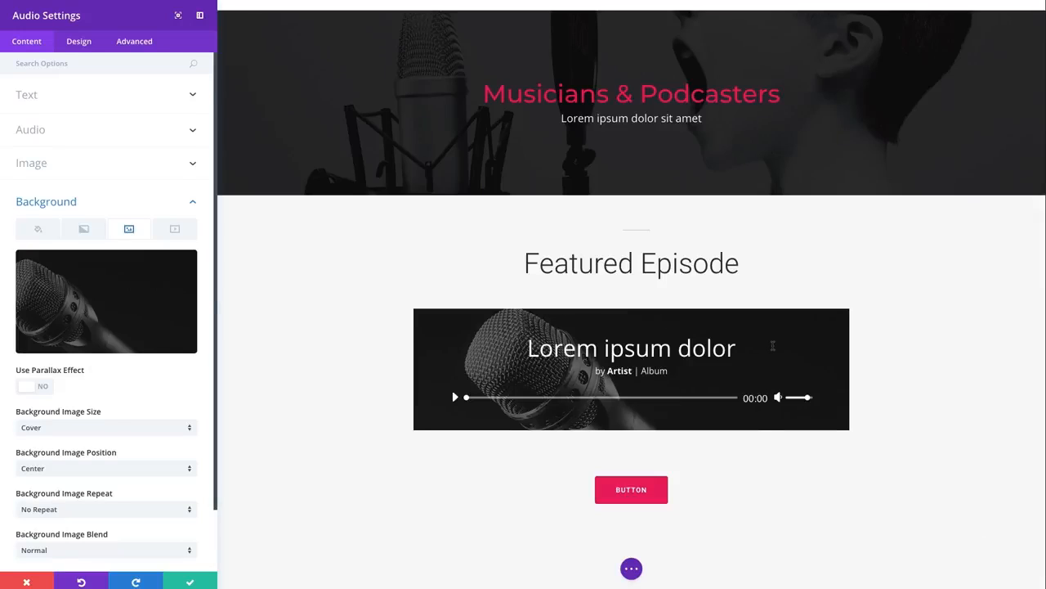
- Try the Luminosity blend on the audio module's background image and restore the blend to Normal
scroll(116, 333, "down", 1)
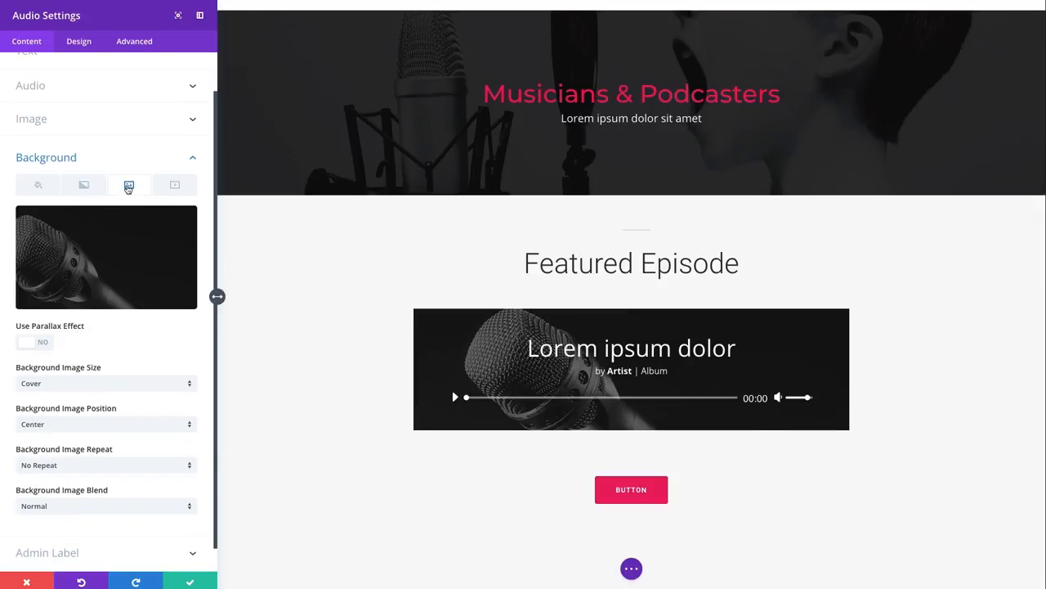
left_click(36, 187)
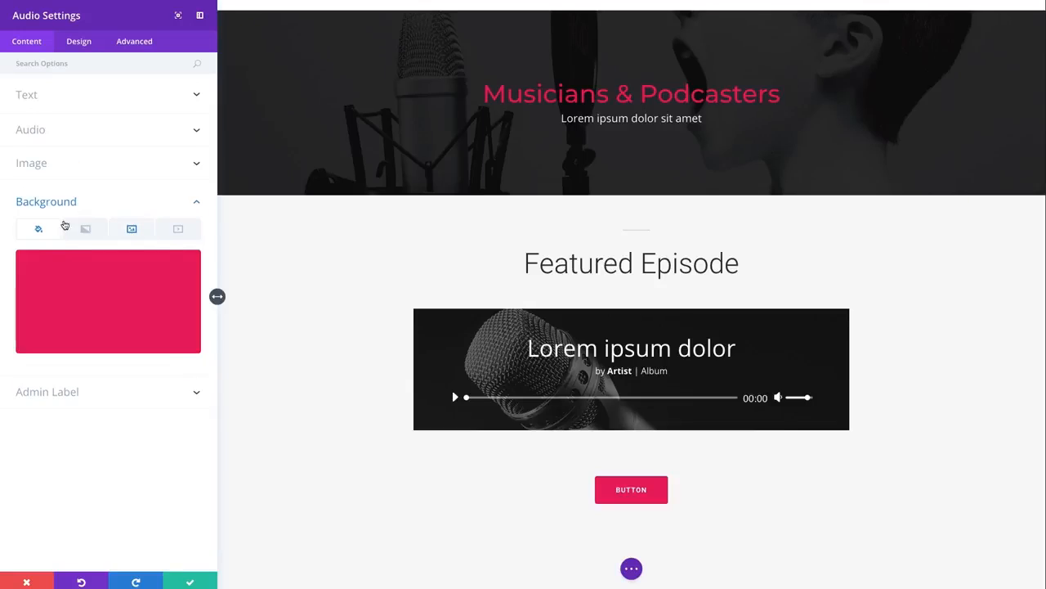
left_click(131, 229)
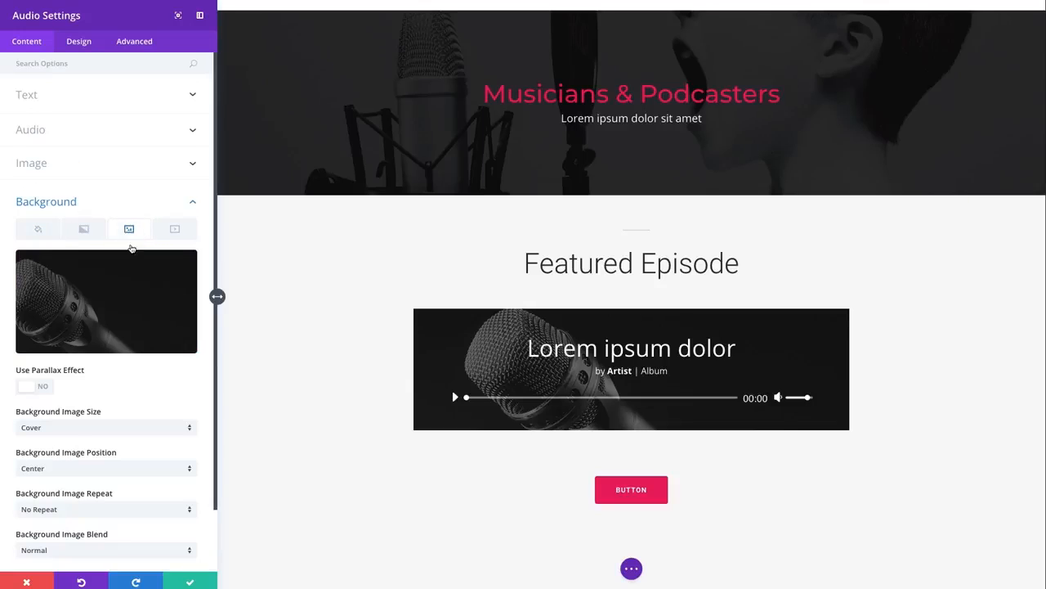
scroll(148, 379, "down", 1)
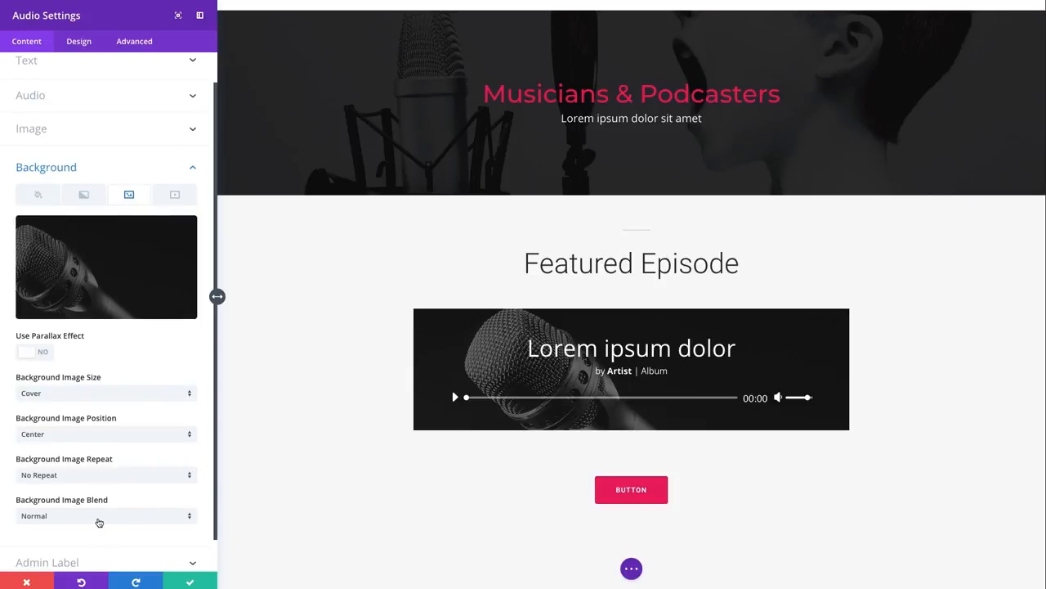
scroll(81, 526, "down", 1)
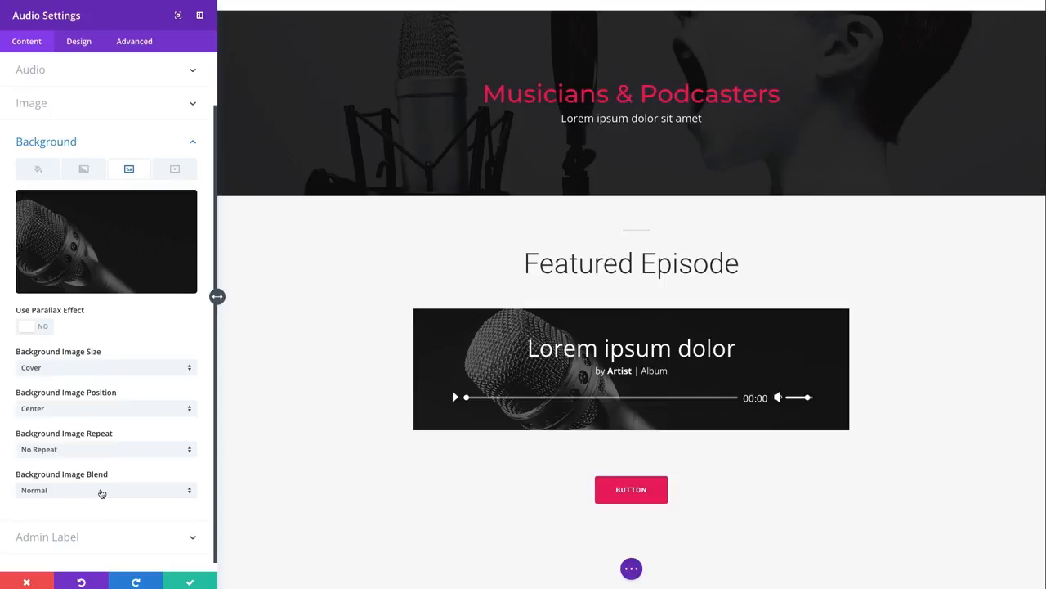
left_click(86, 490)
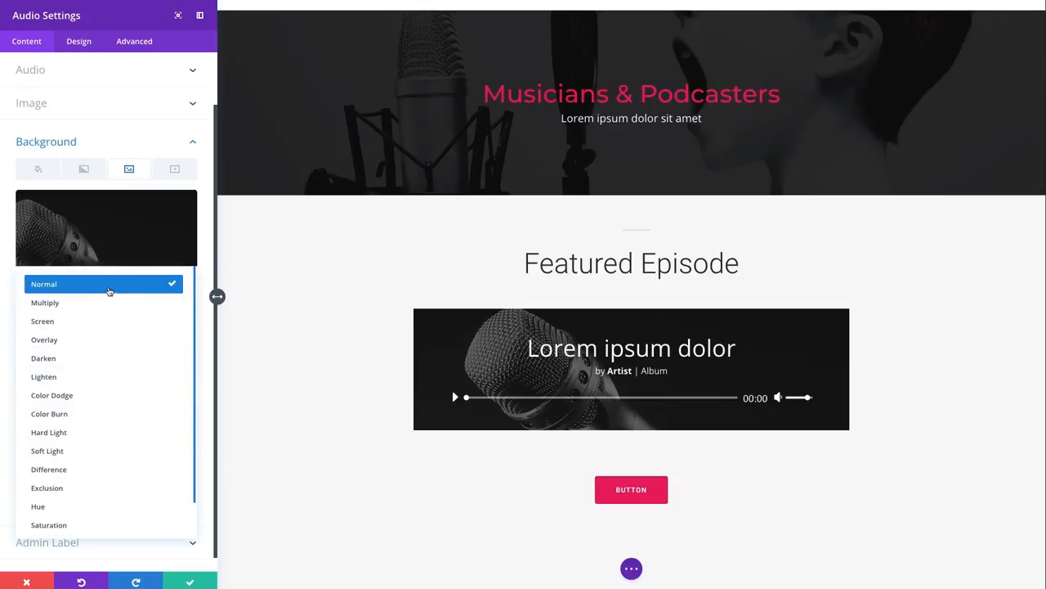
scroll(110, 413, "down", 1)
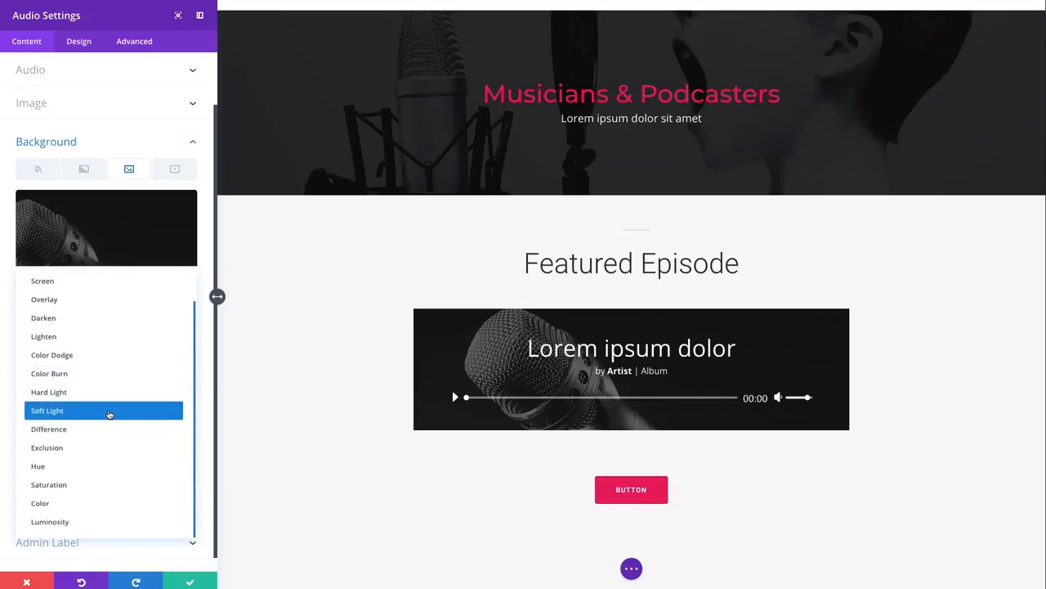
left_click(57, 521)
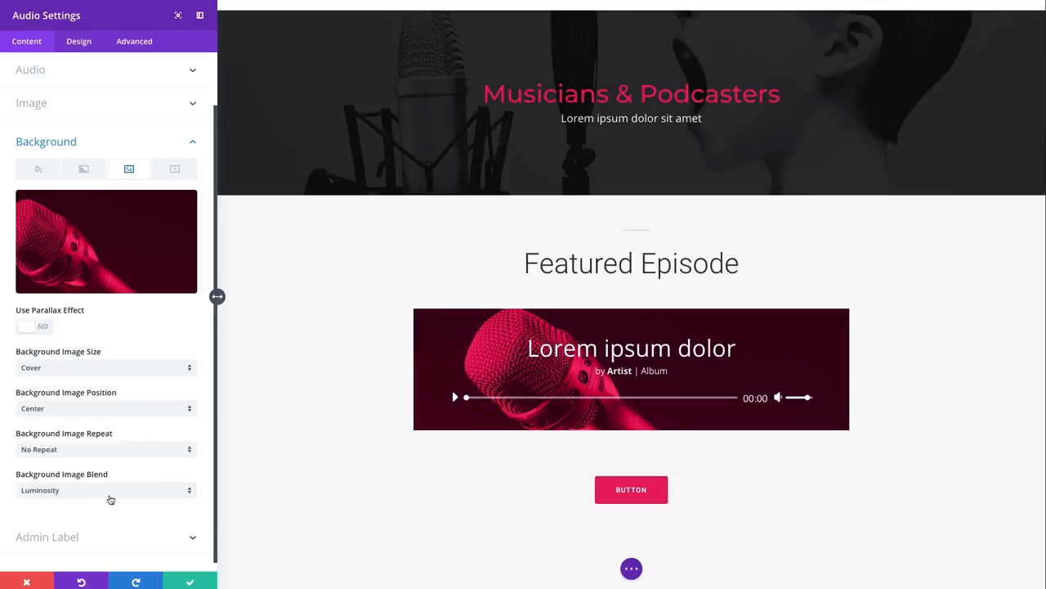
left_click(110, 495)
left_click(59, 286)
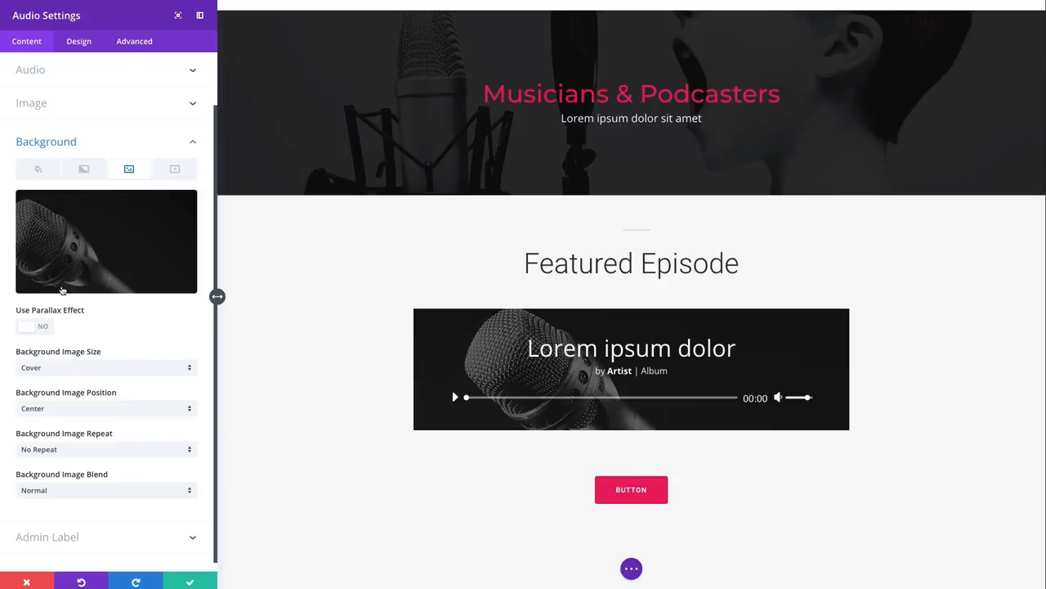
- Style the audio module's title text in Roboto with Light weight at 30 px
scroll(106, 392, "up", 2)
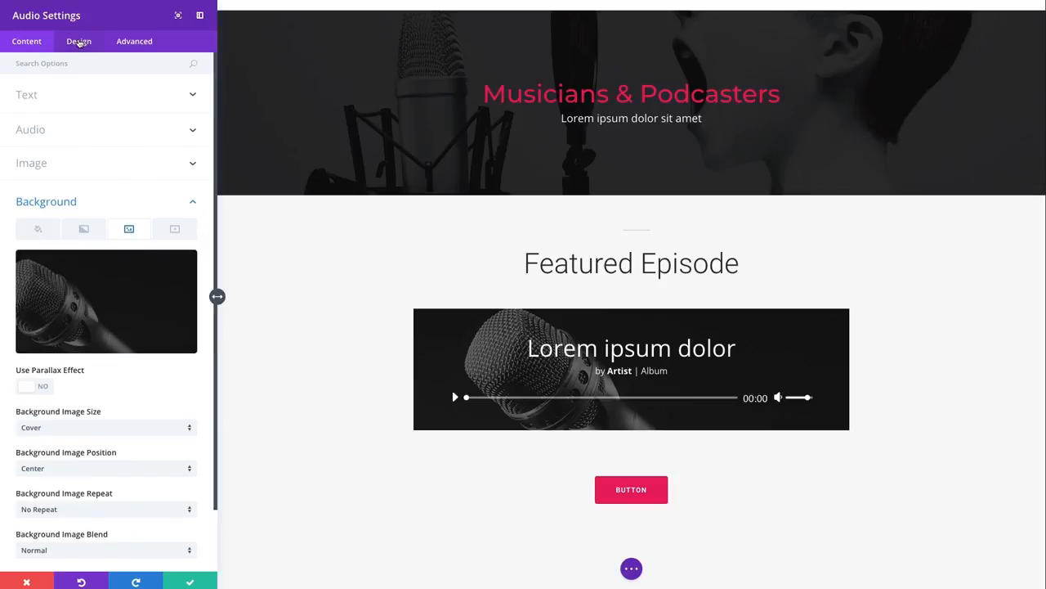
left_click(79, 42)
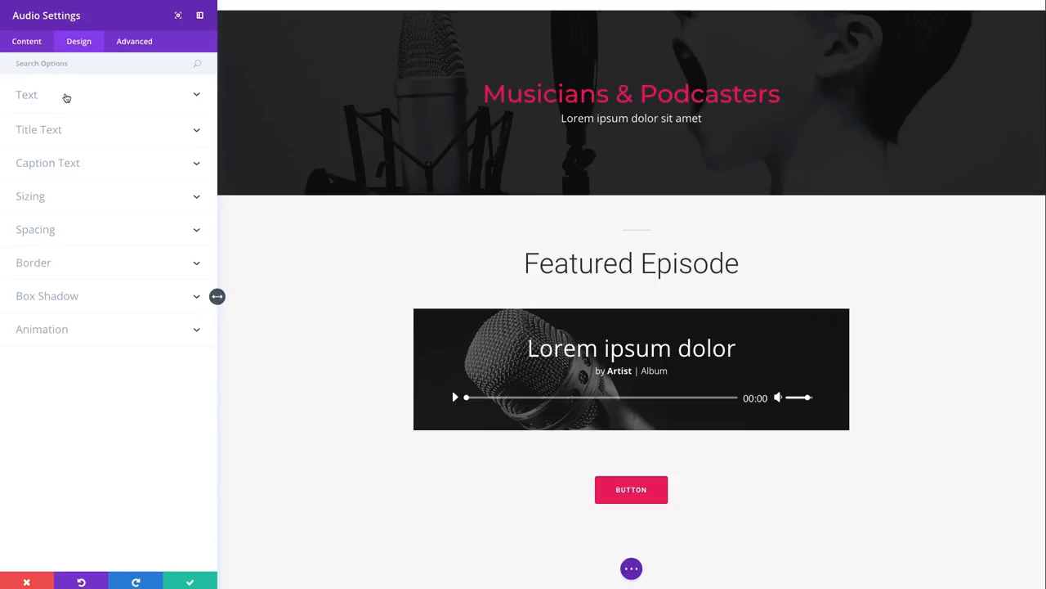
left_click(65, 96)
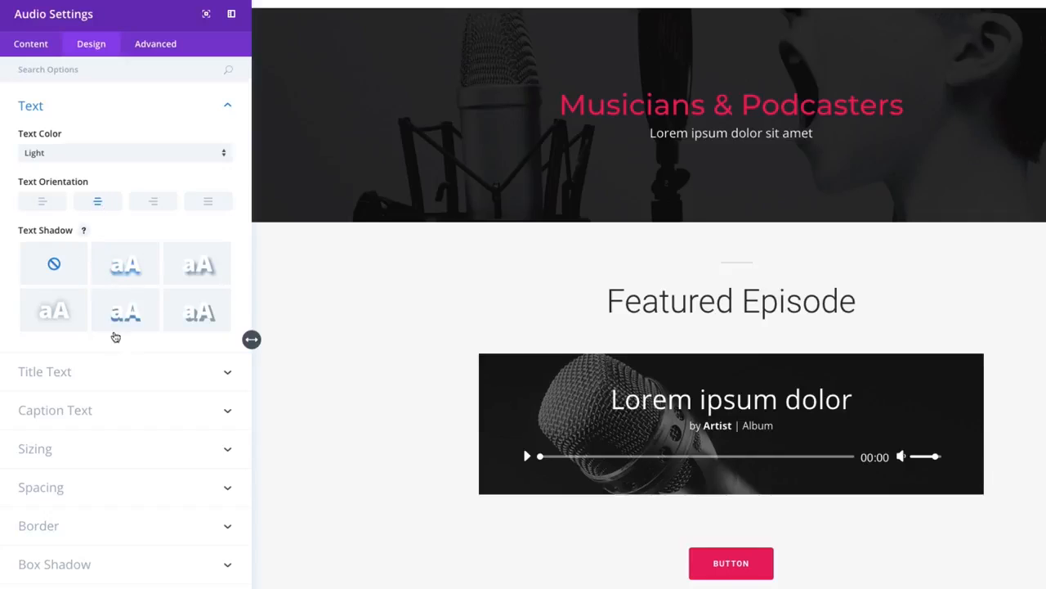
left_click(66, 373)
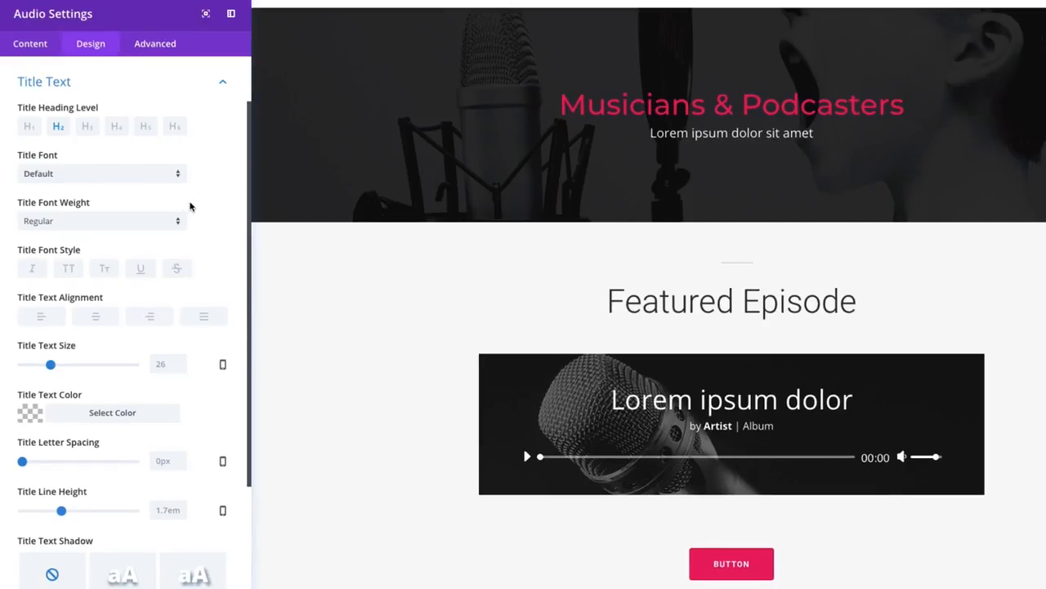
left_click(90, 180)
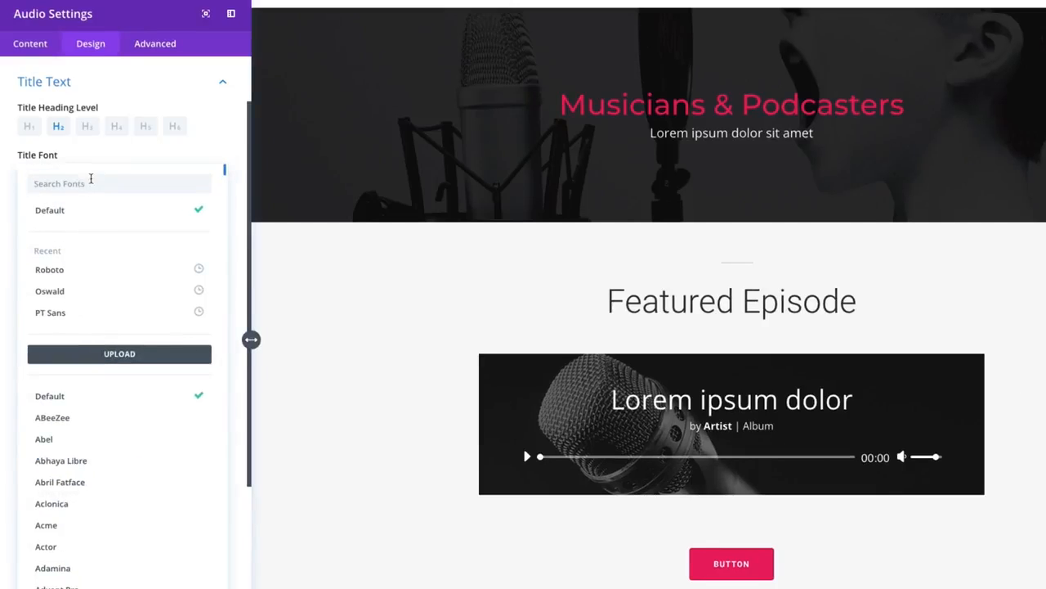
left_click(59, 273)
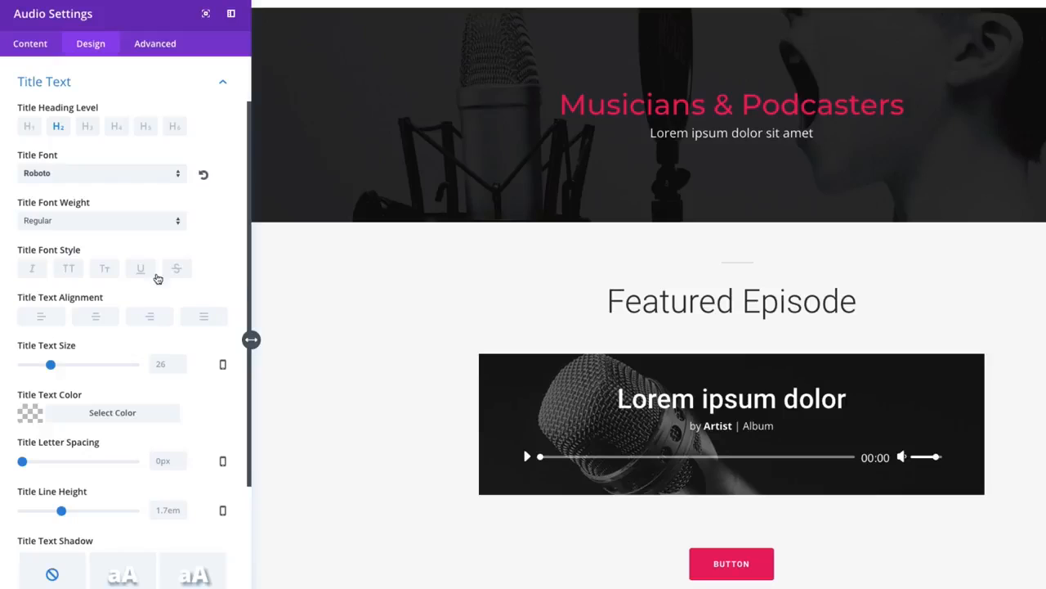
left_click(90, 227)
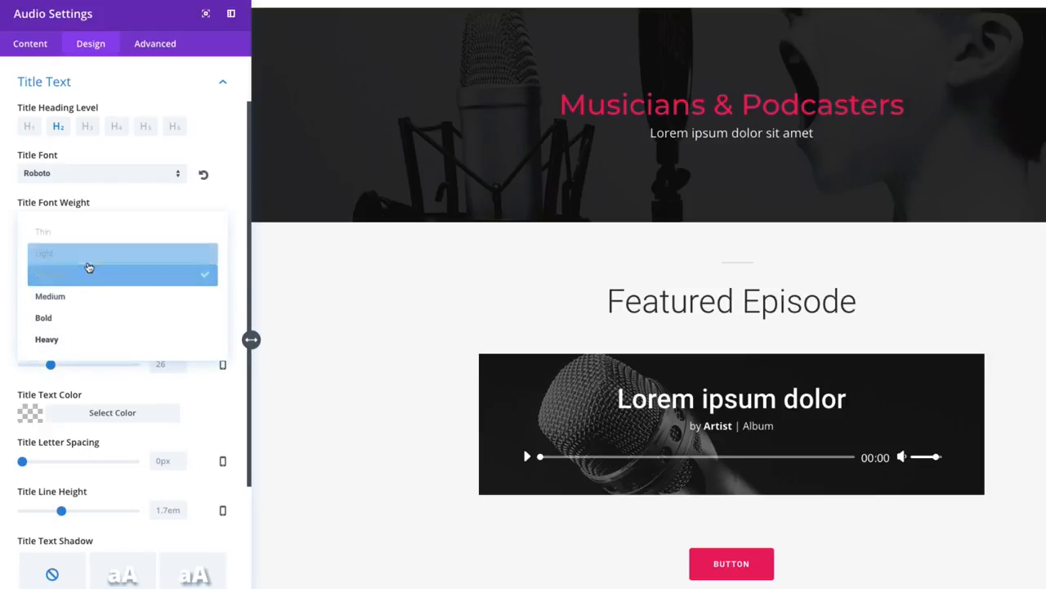
left_click(88, 258)
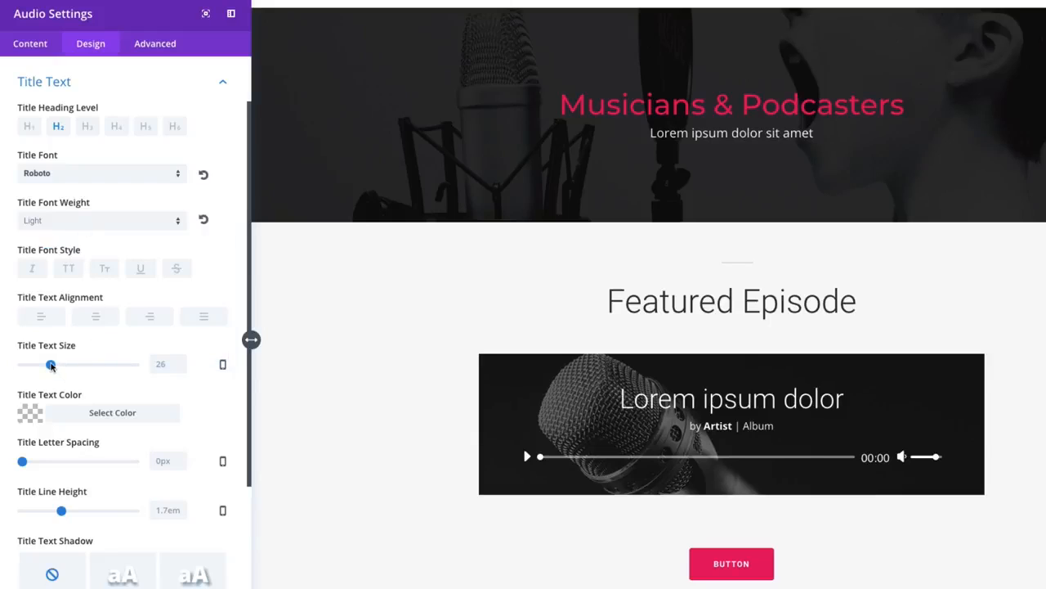
left_click_drag(50, 365, 57, 365)
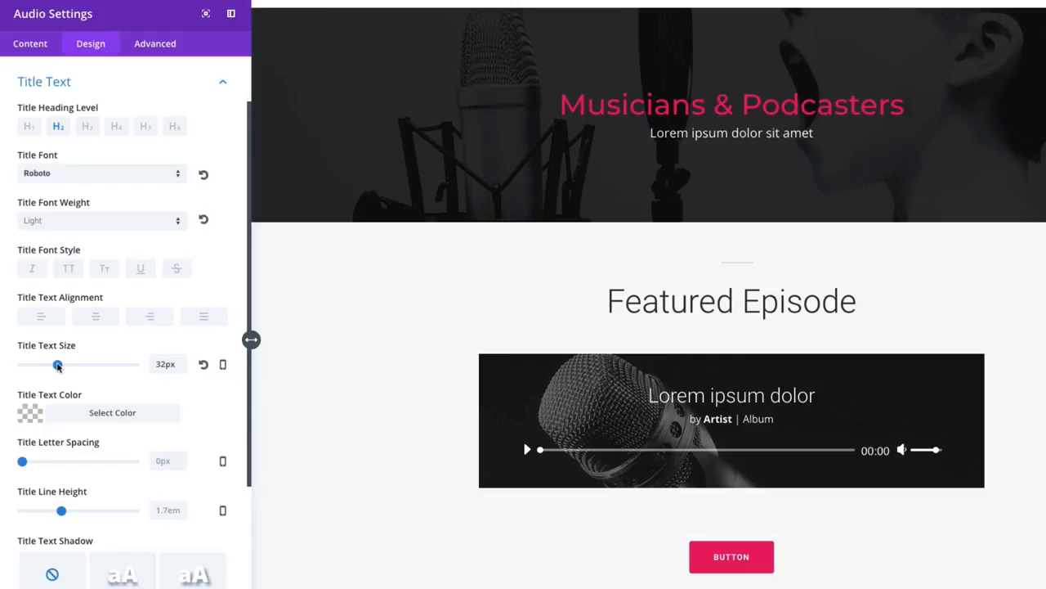
left_click_drag(57, 366, 55, 366)
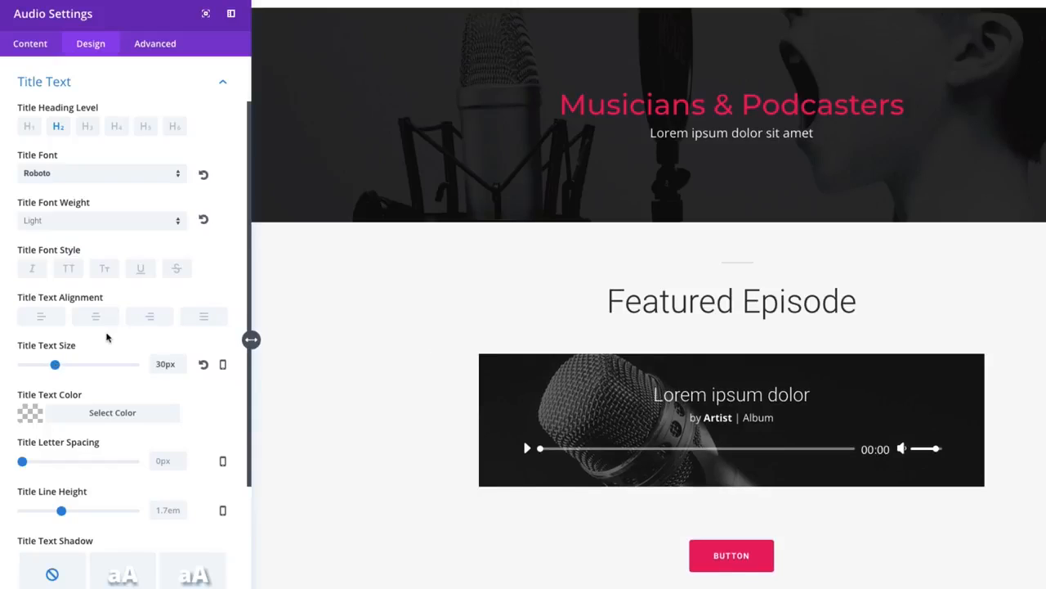
- Set the audio module's caption font to Roboto
scroll(107, 337, "down", 3)
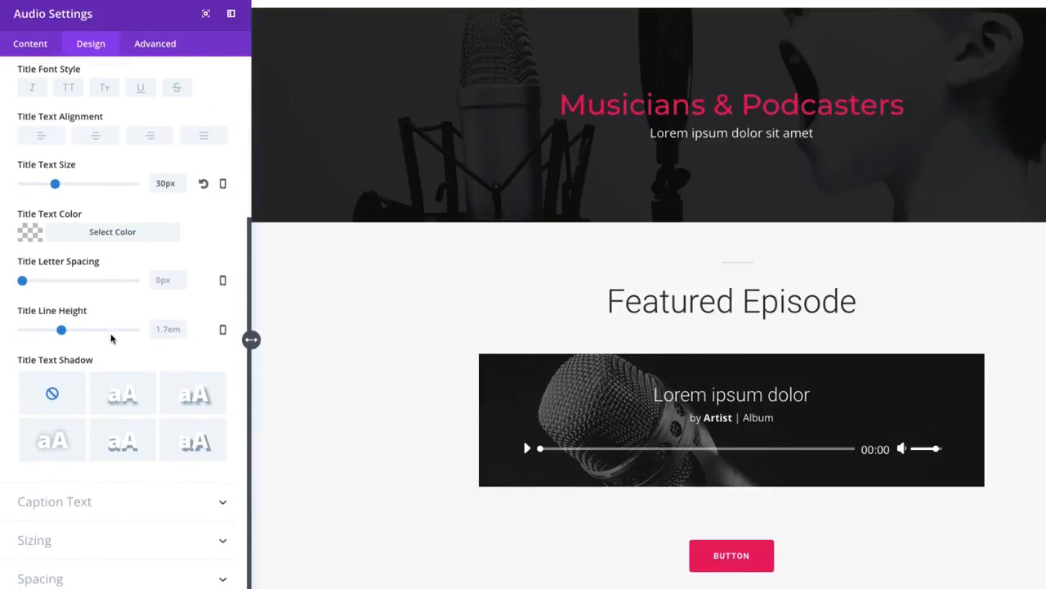
scroll(106, 331, "down", 2)
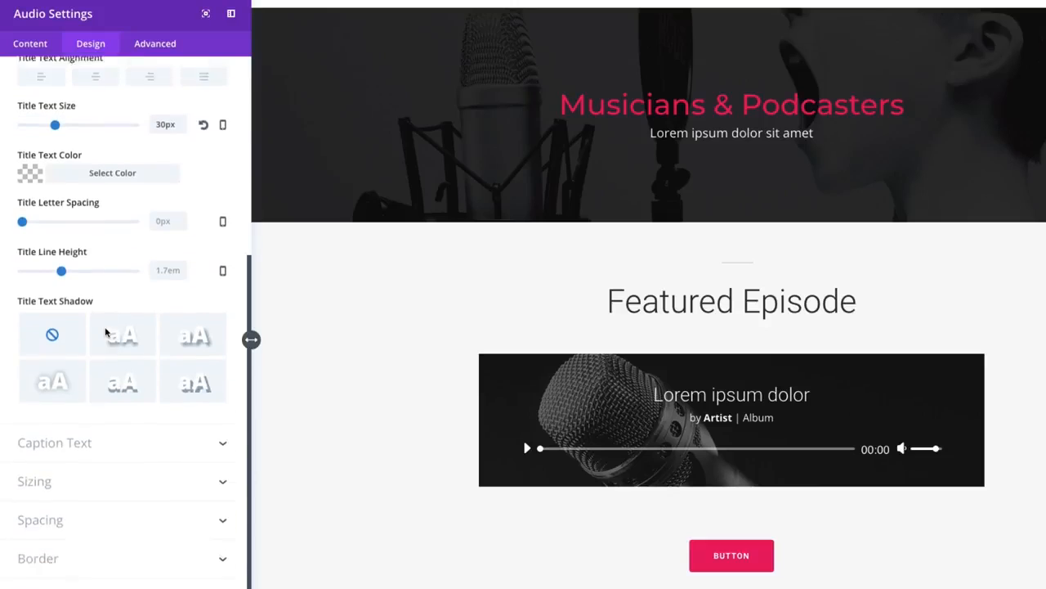
left_click(90, 439)
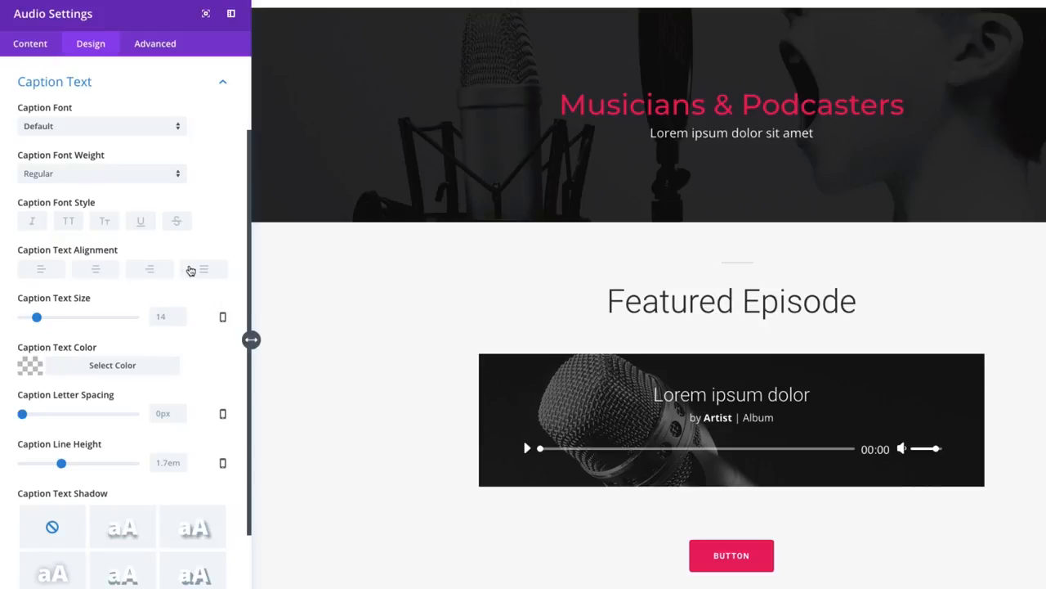
left_click(72, 128)
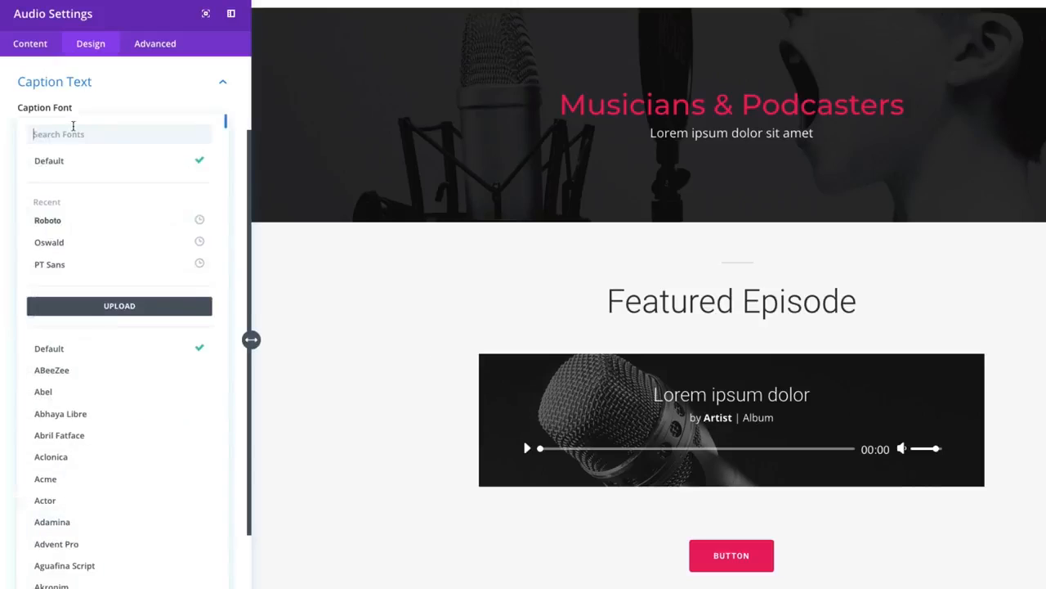
left_click(65, 221)
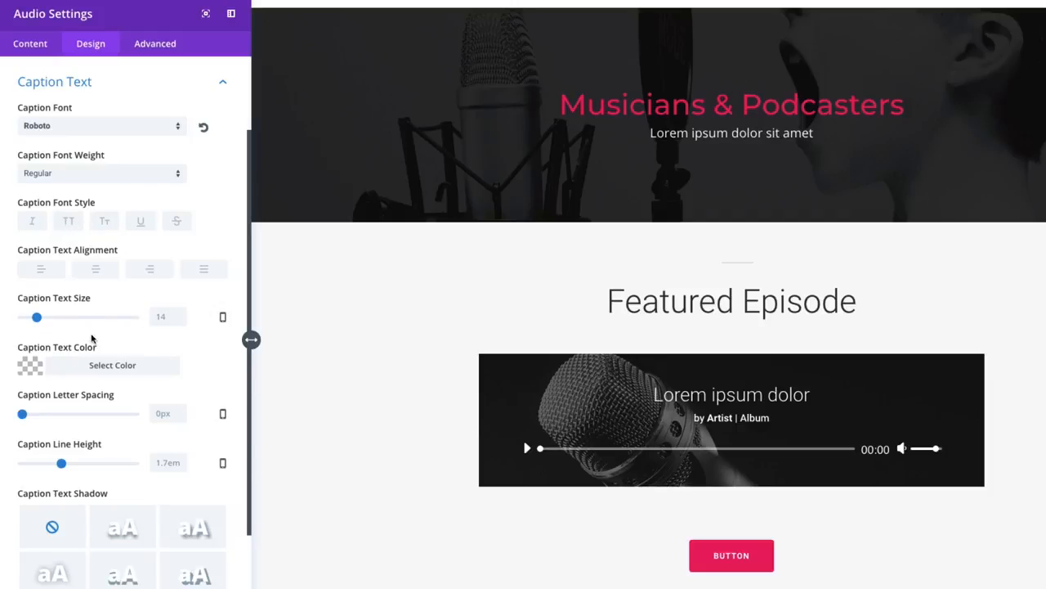
left_click(96, 232)
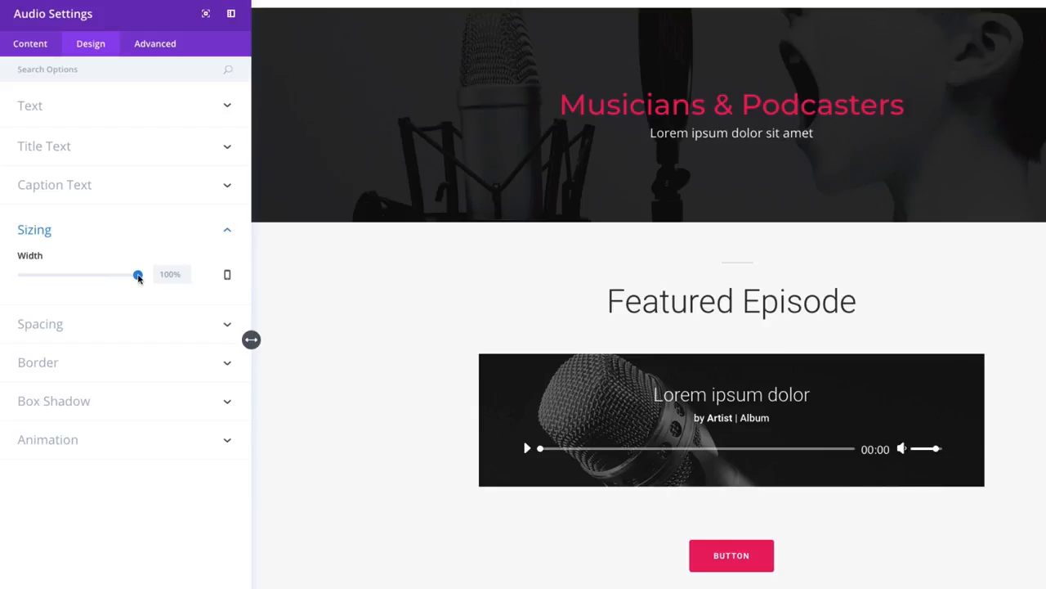
left_click_drag(138, 277, 179, 273)
left_click(90, 324)
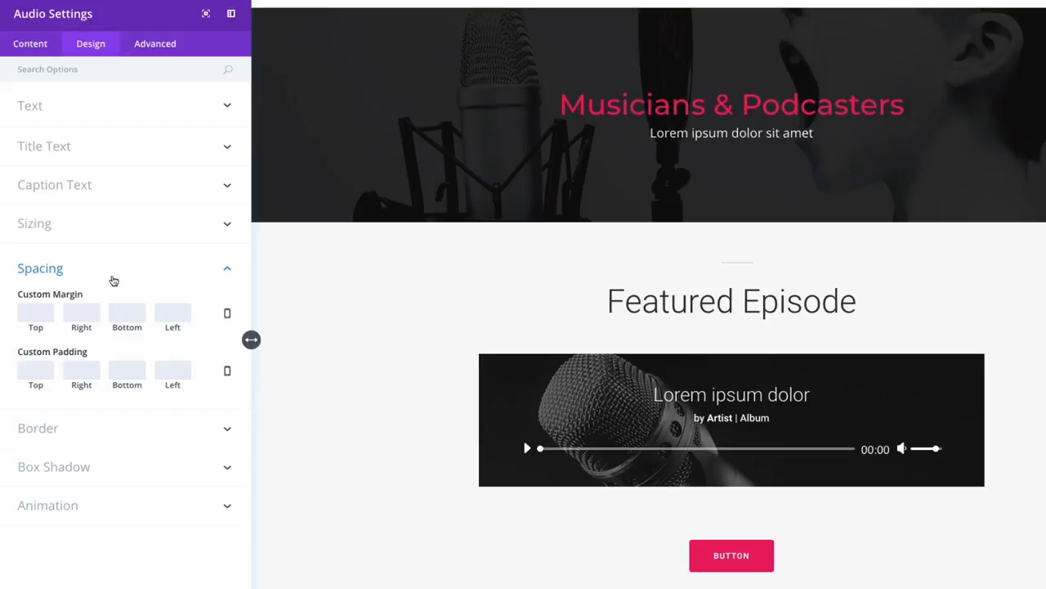
- Try a 3 px border around the audio module and return the border width to 0 px
left_click(78, 428)
left_click_drag(24, 430, 30, 434)
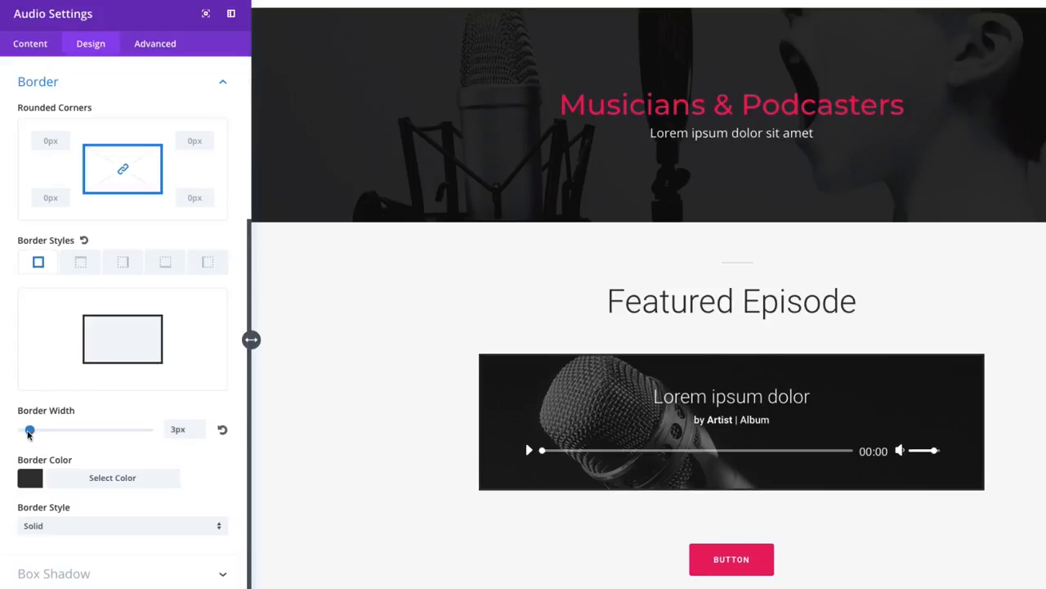
left_click_drag(29, 433, 22, 430)
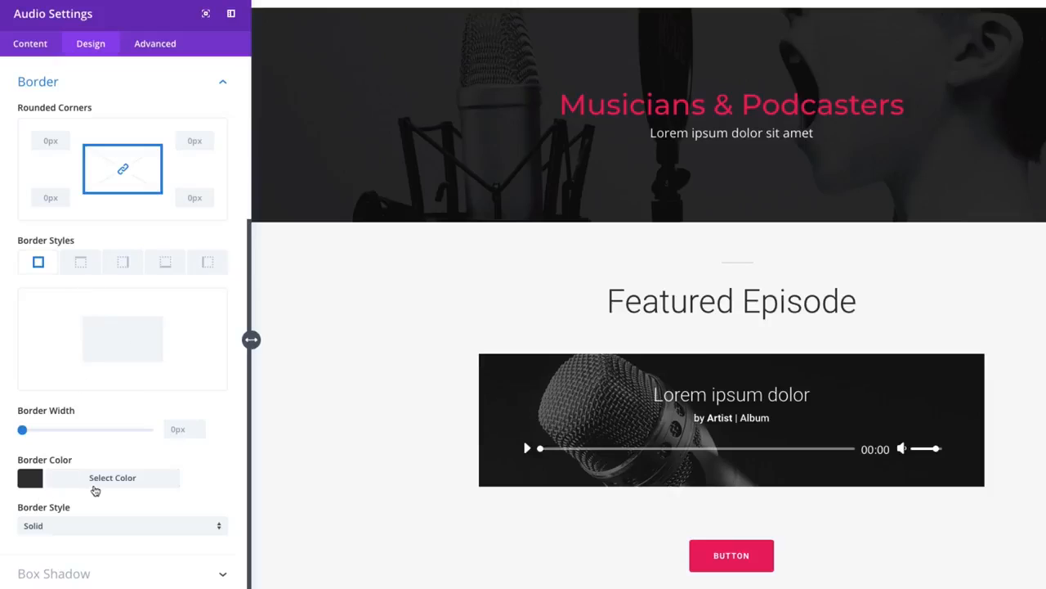
- Set the audio module's border color to the page's crimson and reset the border width after trying 8 px
left_click(64, 482)
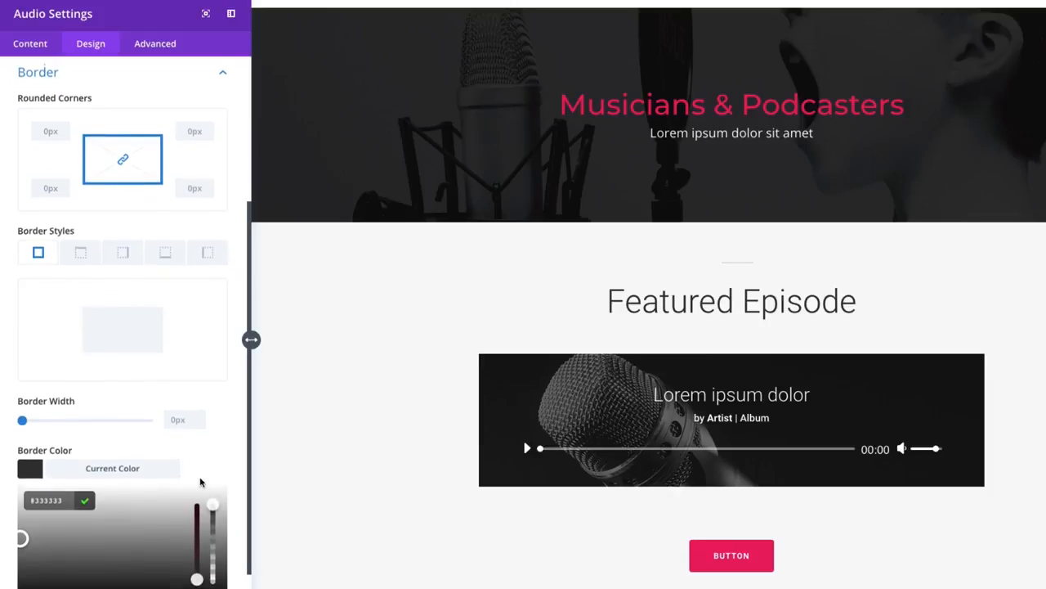
scroll(200, 482, "down", 1)
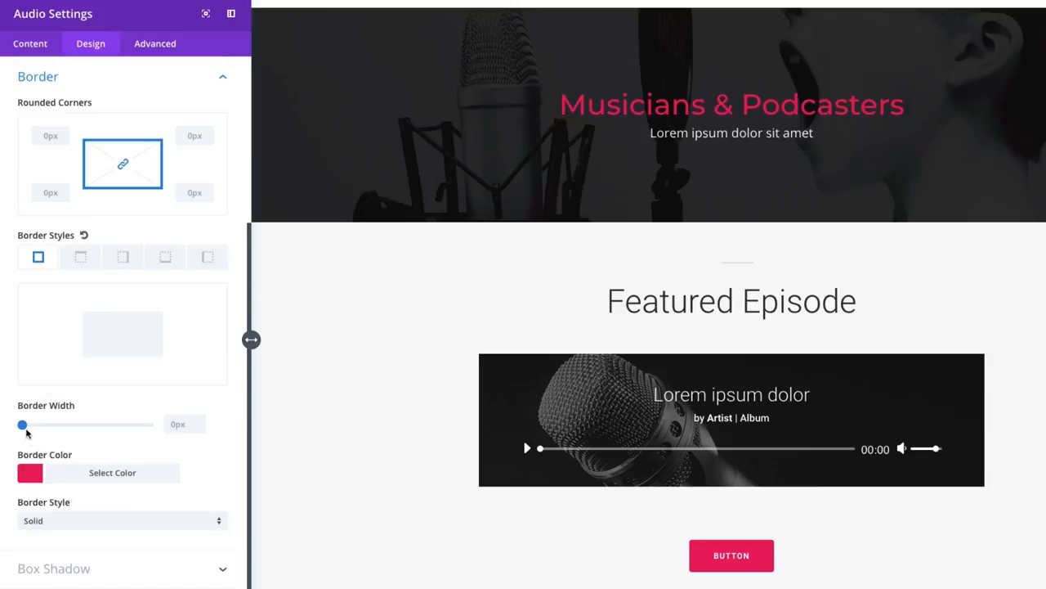
left_click_drag(22, 426, 43, 427)
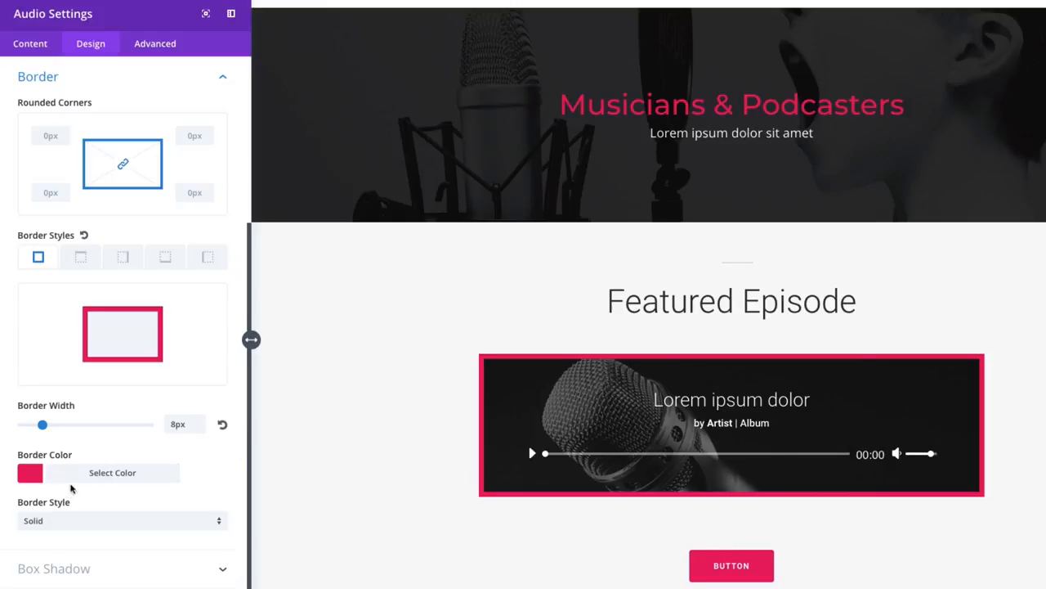
left_click(223, 425)
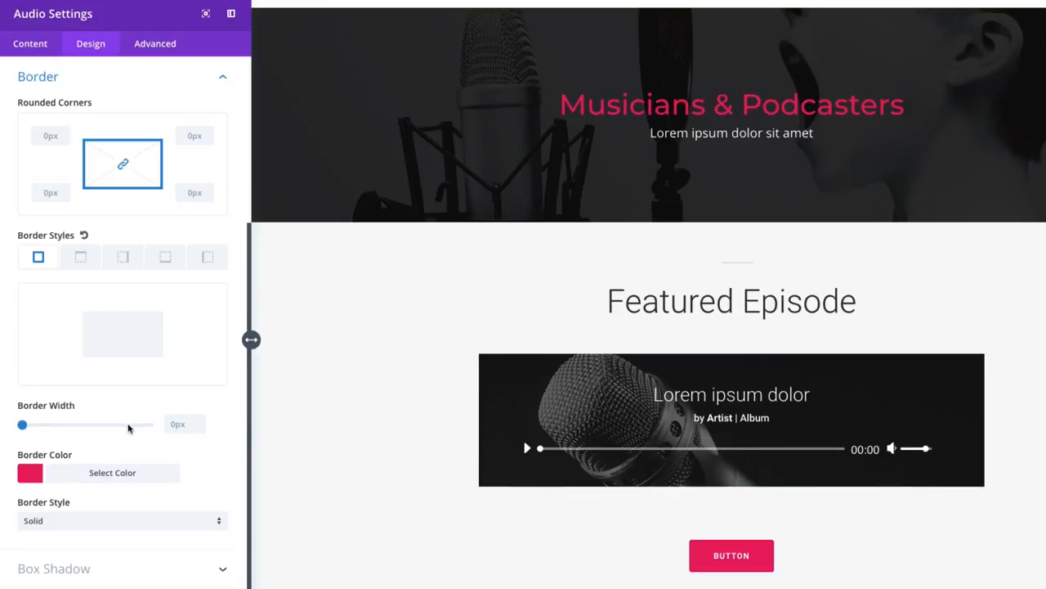
- Apply the first box shadow preset, a soft shadow around all edges, to the audio module
left_click(98, 570)
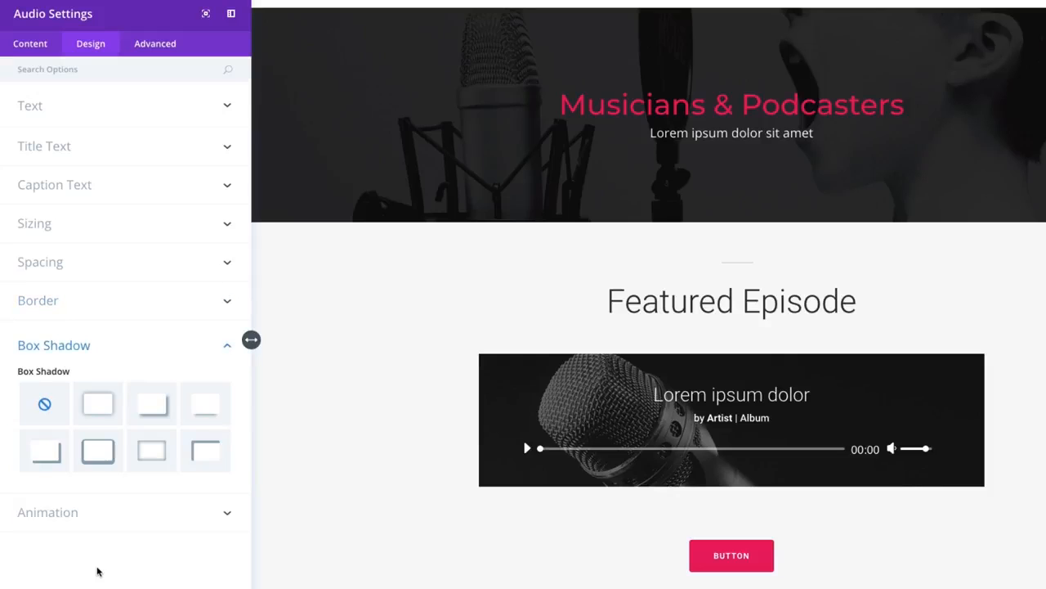
left_click(103, 417)
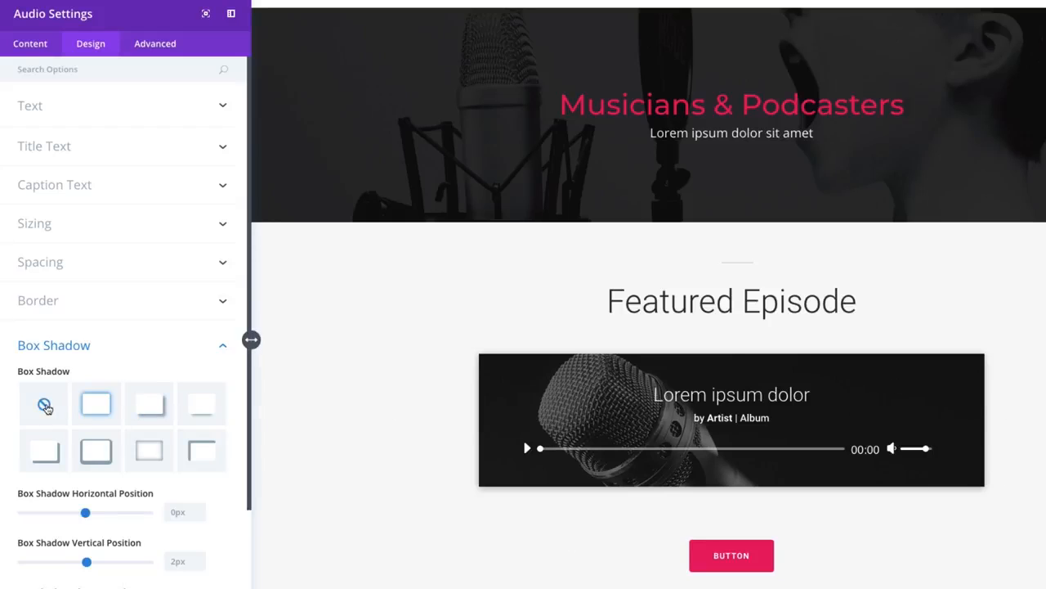
scroll(251, 339, "down", 2)
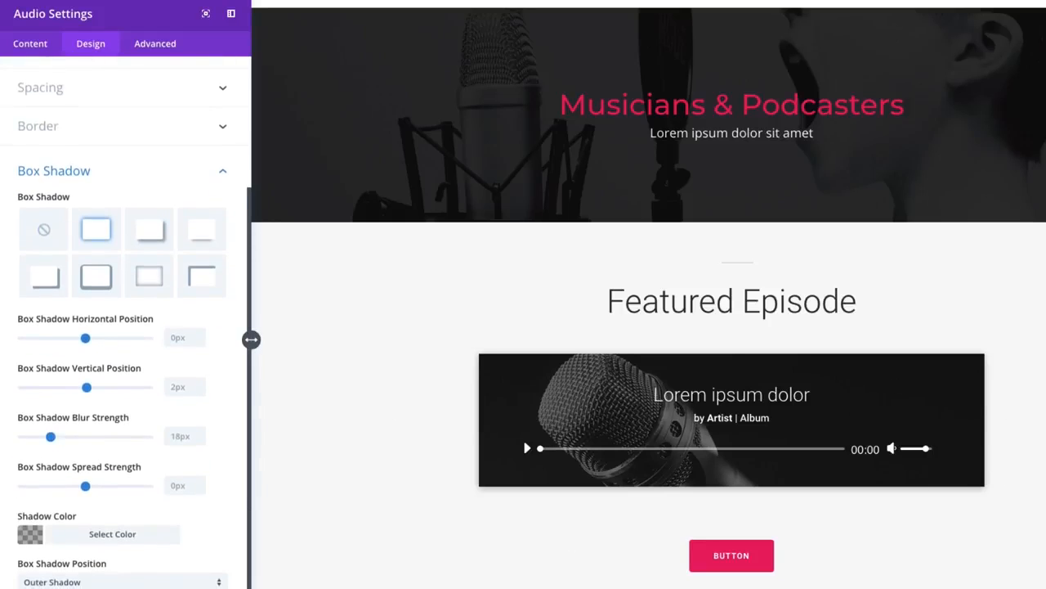
- Try the Fade, Slide, Bounce and Zoom animation styles on the audio module, and return the animation to None
scroll(251, 338, "down", 1)
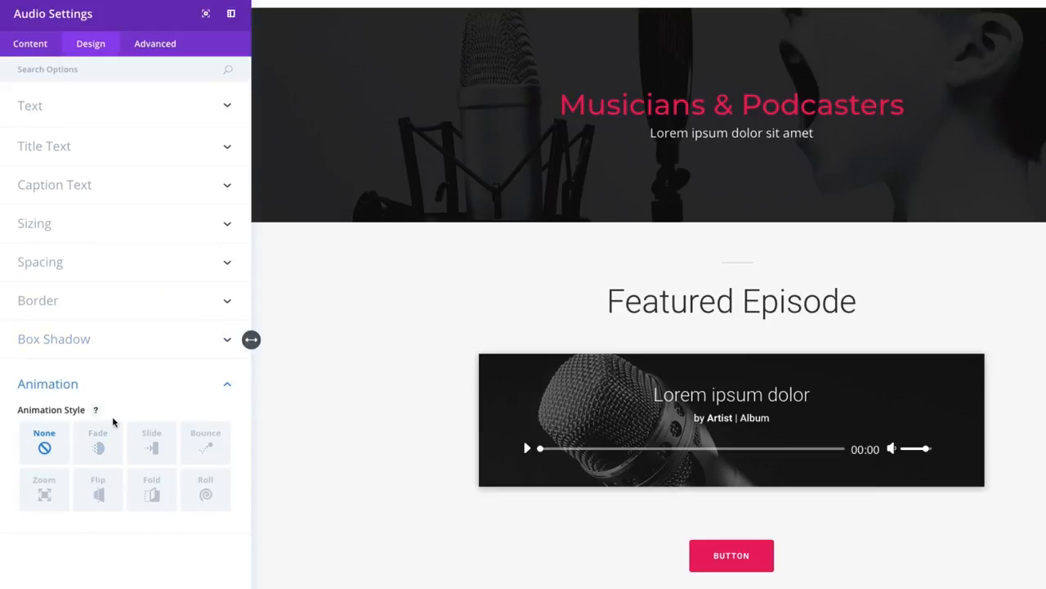
left_click(102, 448)
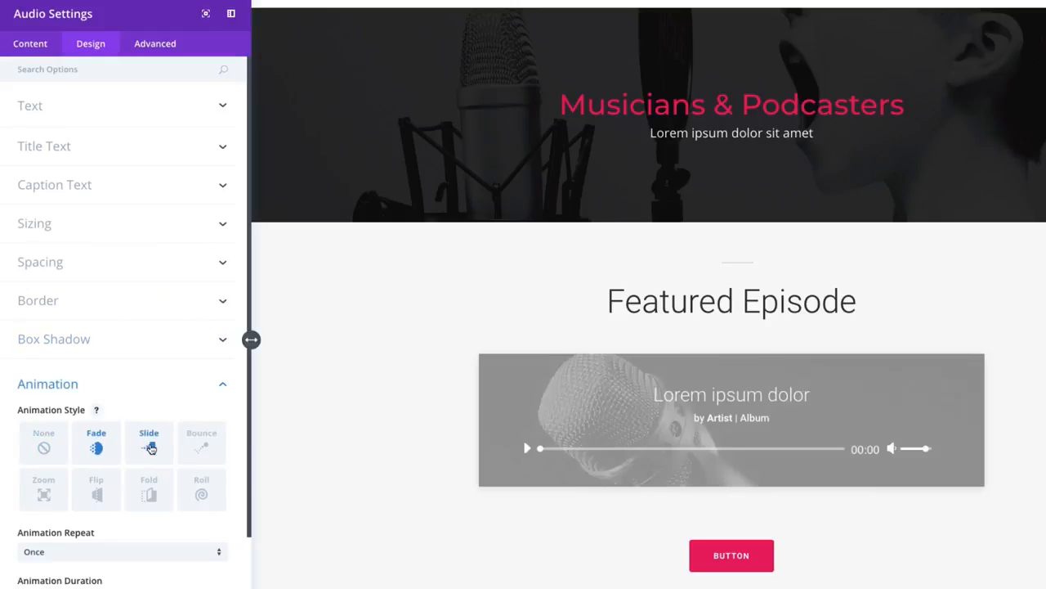
left_click(150, 448)
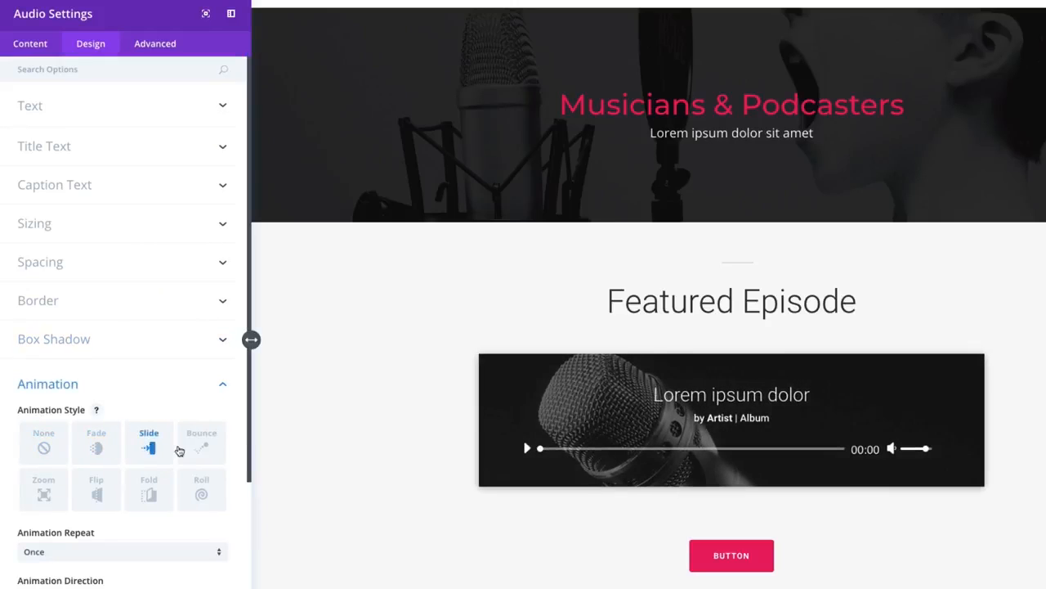
left_click(202, 449)
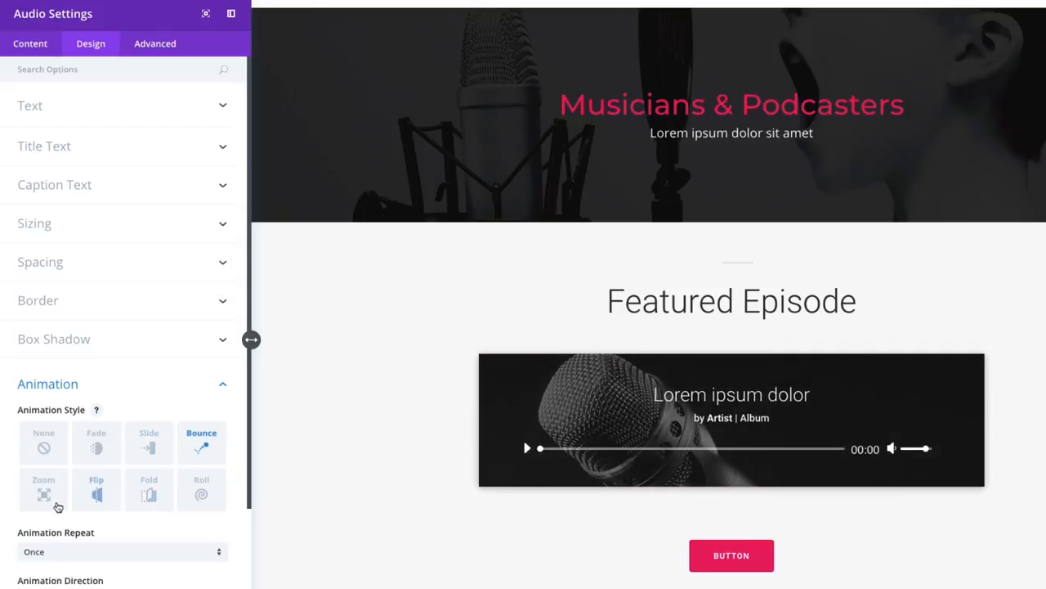
left_click(46, 492)
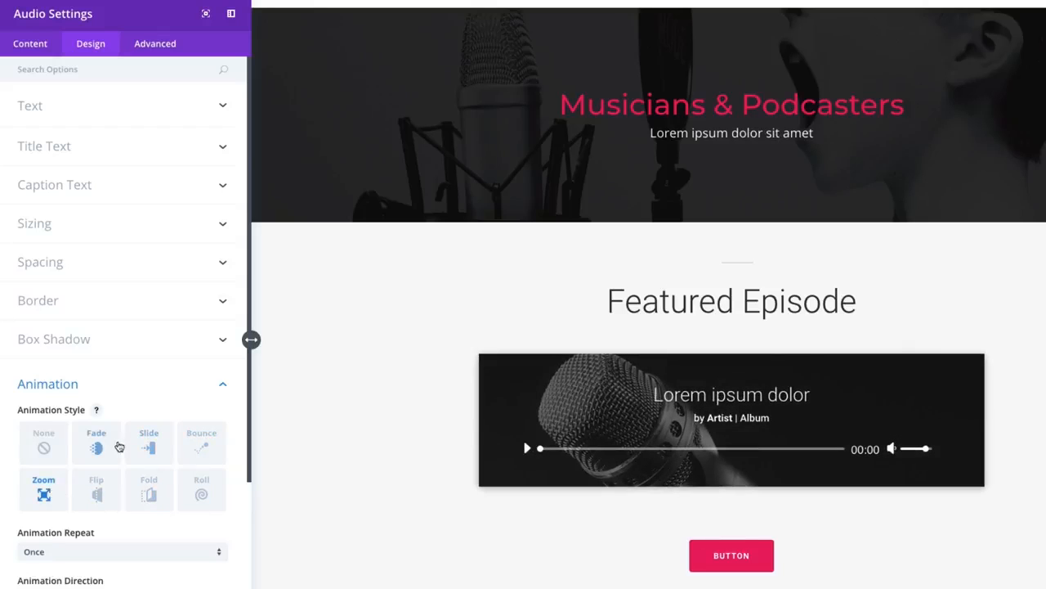
left_click(45, 443)
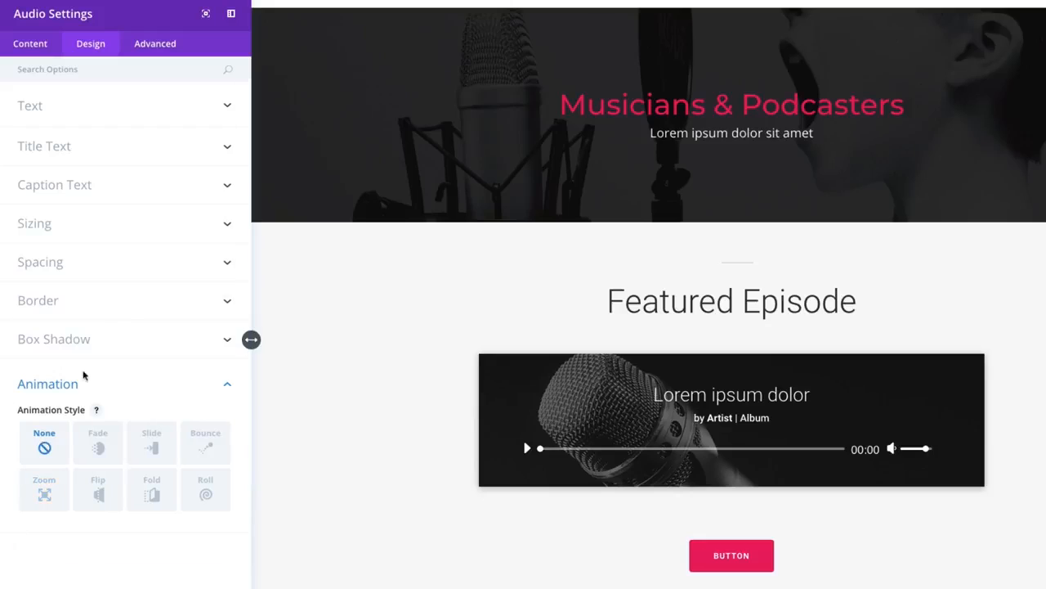
- Review the audio module's CSS ID & Classes, Custom CSS and Visibility options, and save the module settings
left_click(150, 47)
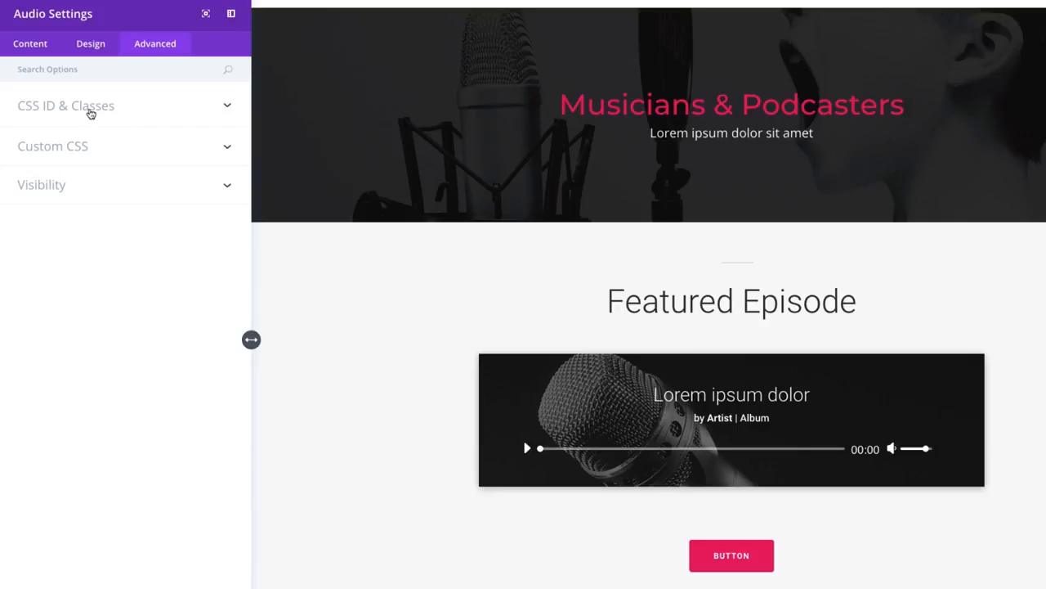
left_click(90, 114)
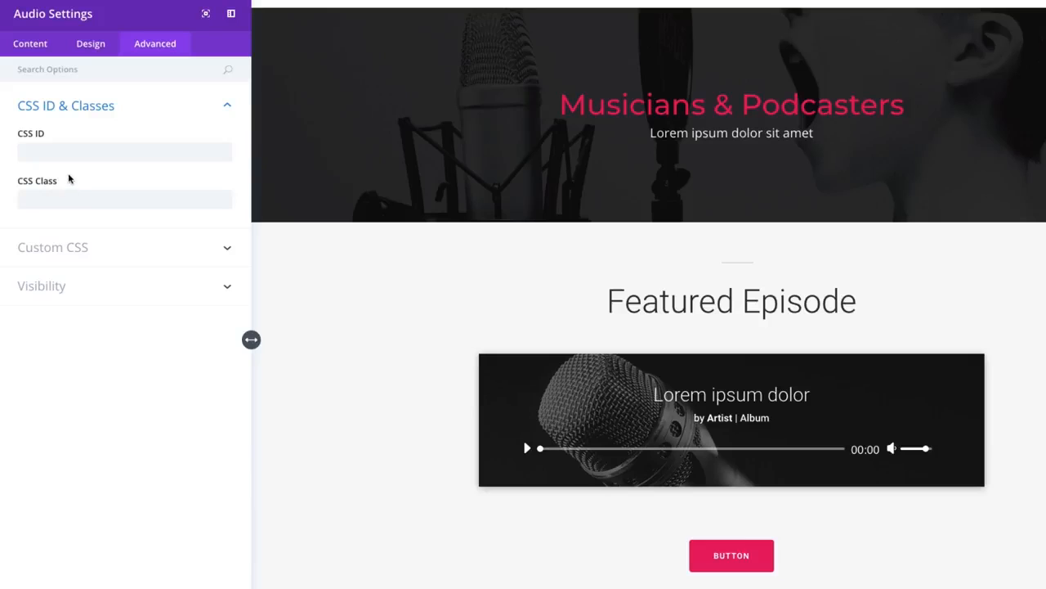
left_click(101, 251)
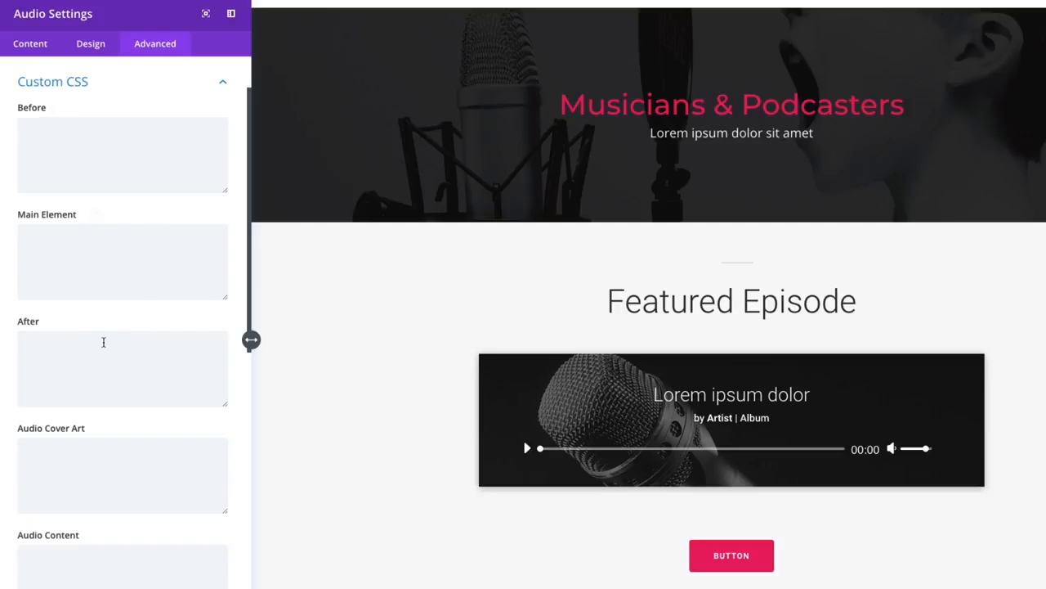
scroll(104, 344, "down", 4)
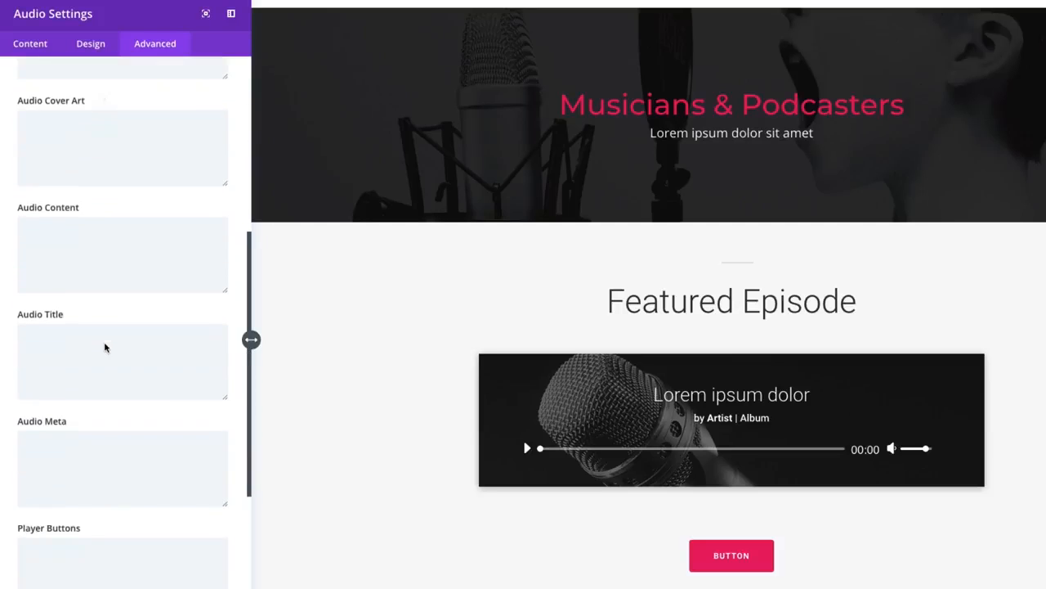
scroll(104, 347, "down", 4)
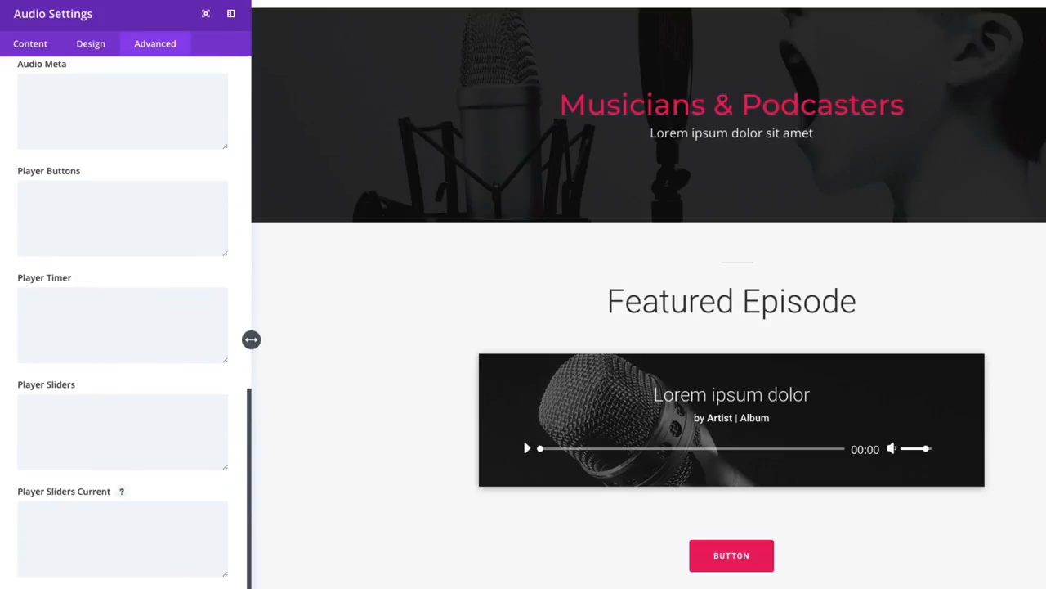
left_click(46, 586)
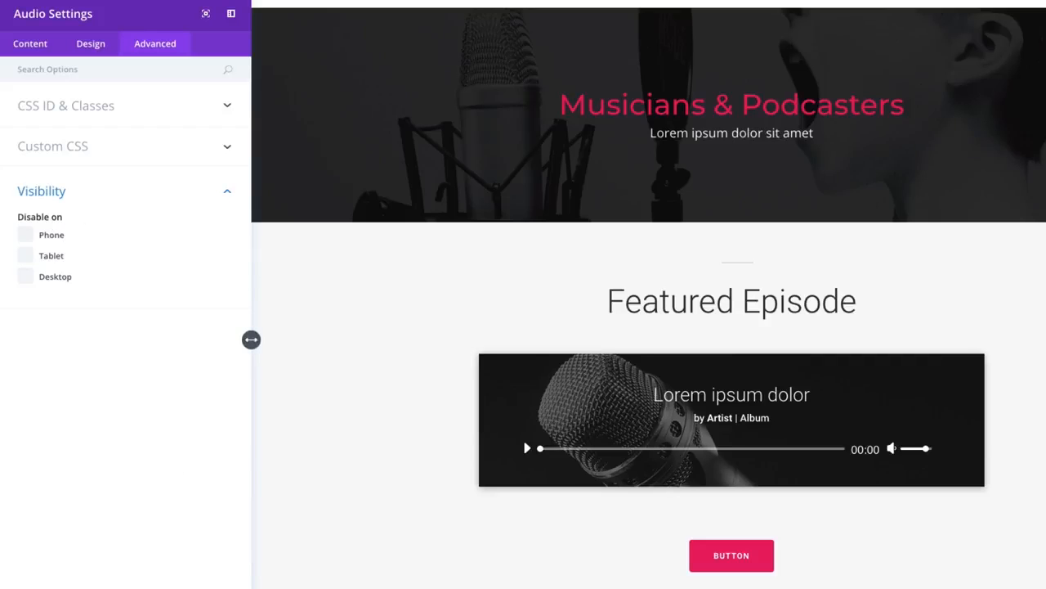
left_click(219, 586)
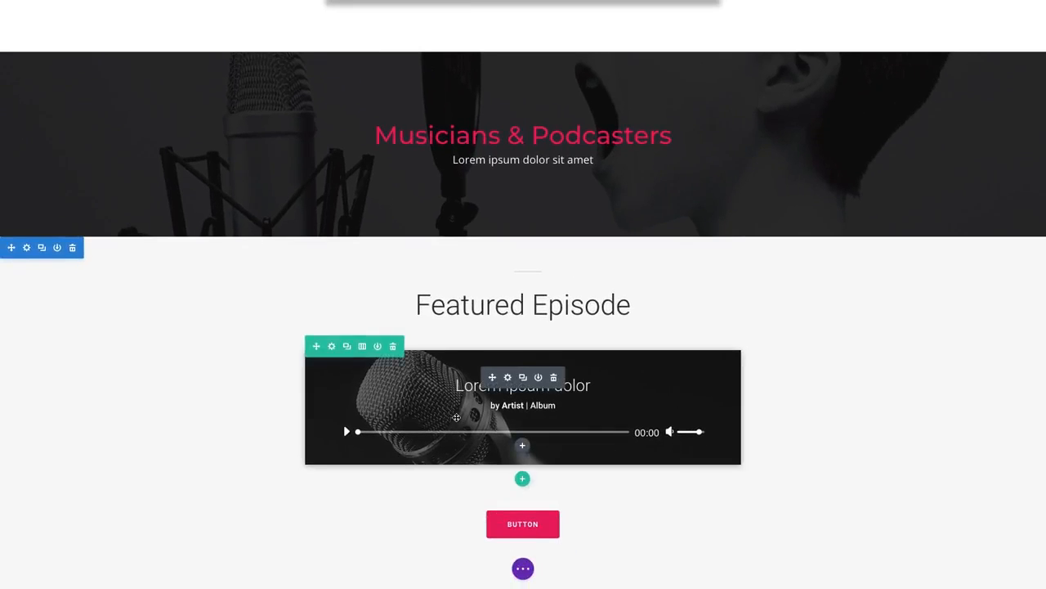